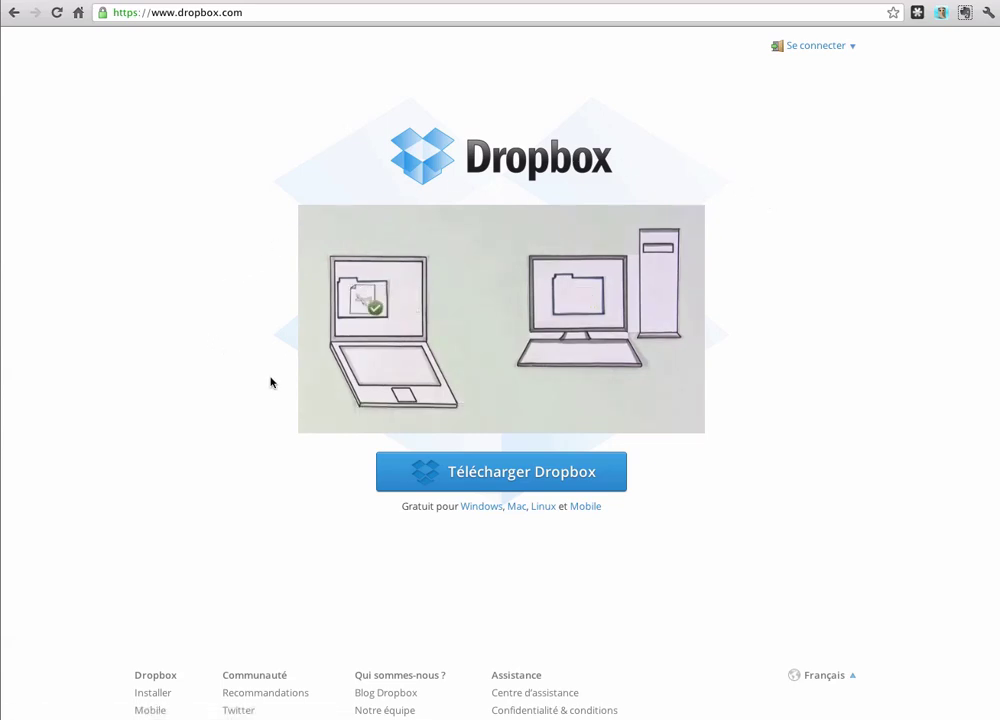
Step: Pause the Dropbox intro video and open the new-account sign-up form
{"action": "left_click", "coordinate": [338, 420]}
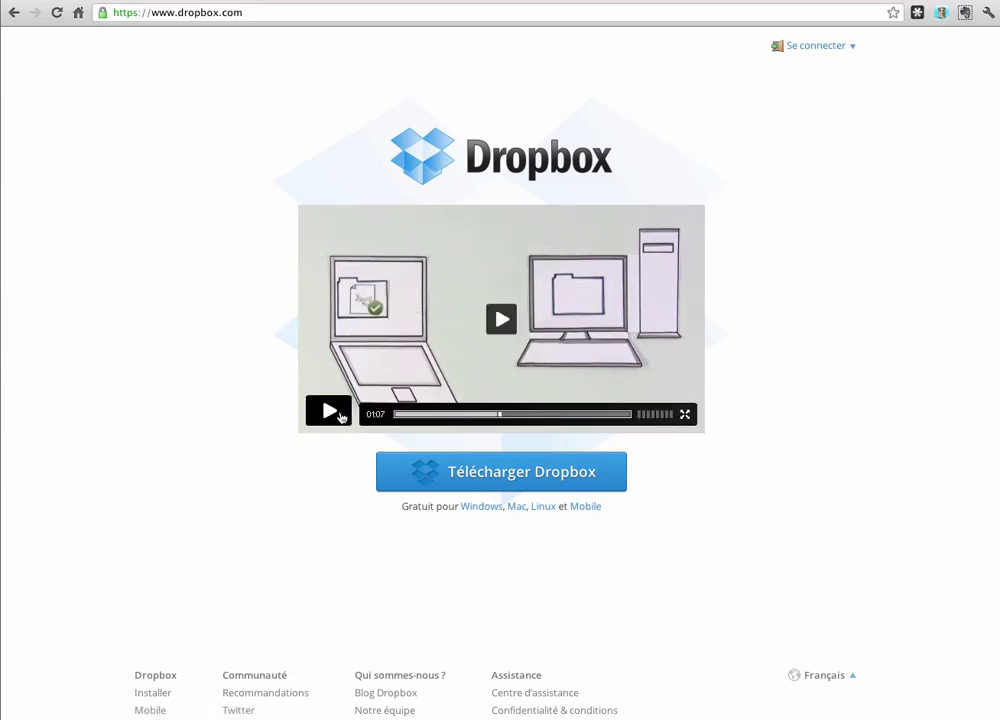
{"action": "left_click", "coordinate": [834, 48]}
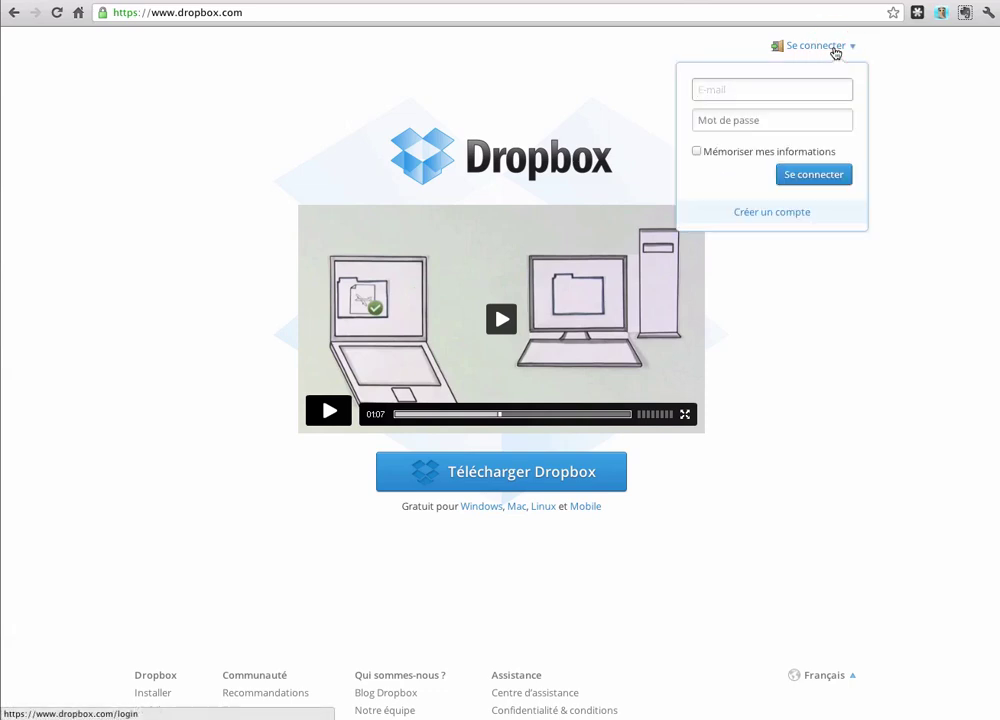
{"action": "left_click", "coordinate": [766, 214]}
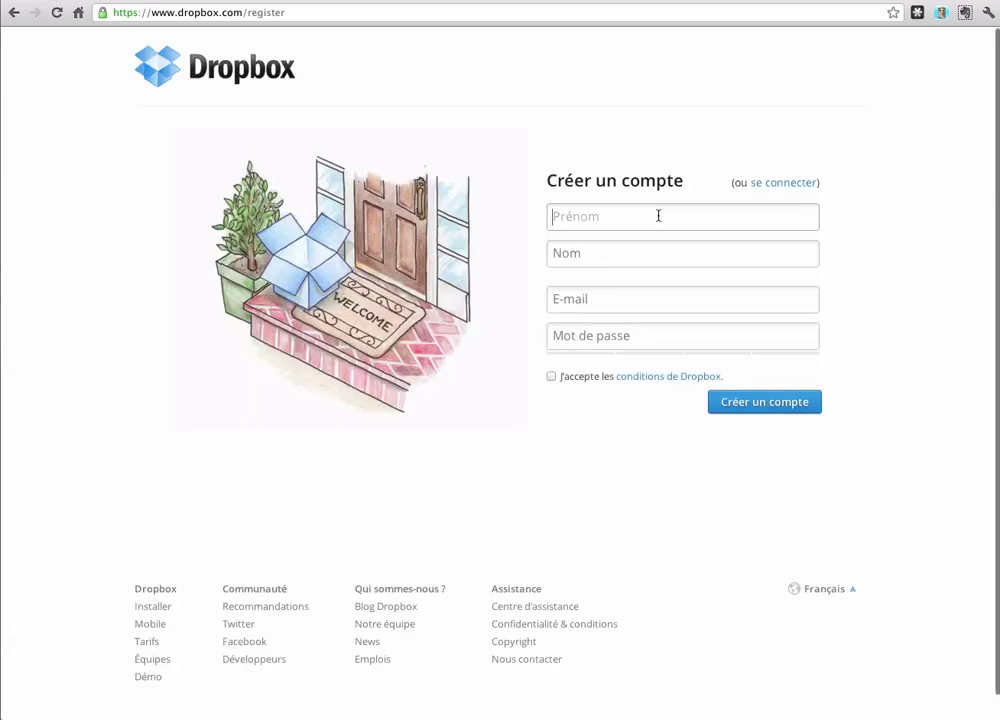
Step: Enter the user's first name, last name, e-mail and password, accept the terms, and register
{"action": "type", "text": "Cé"}
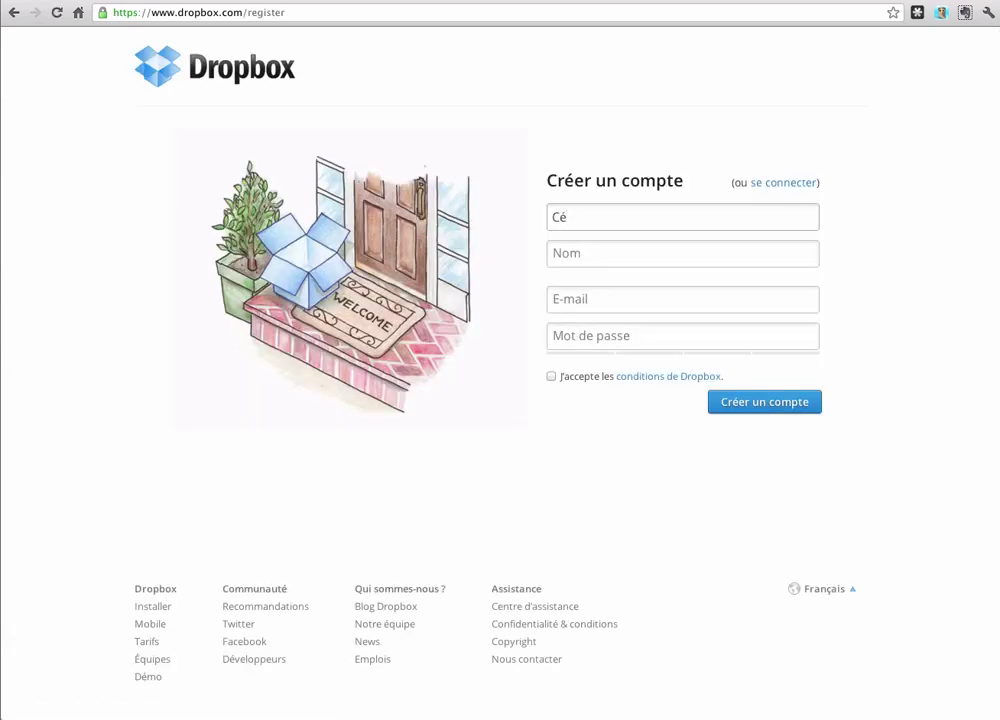
{"action": "type", "text": "dric"}
{"action": "key", "text": "Tab"}
{"action": "type", "text": "Test"}
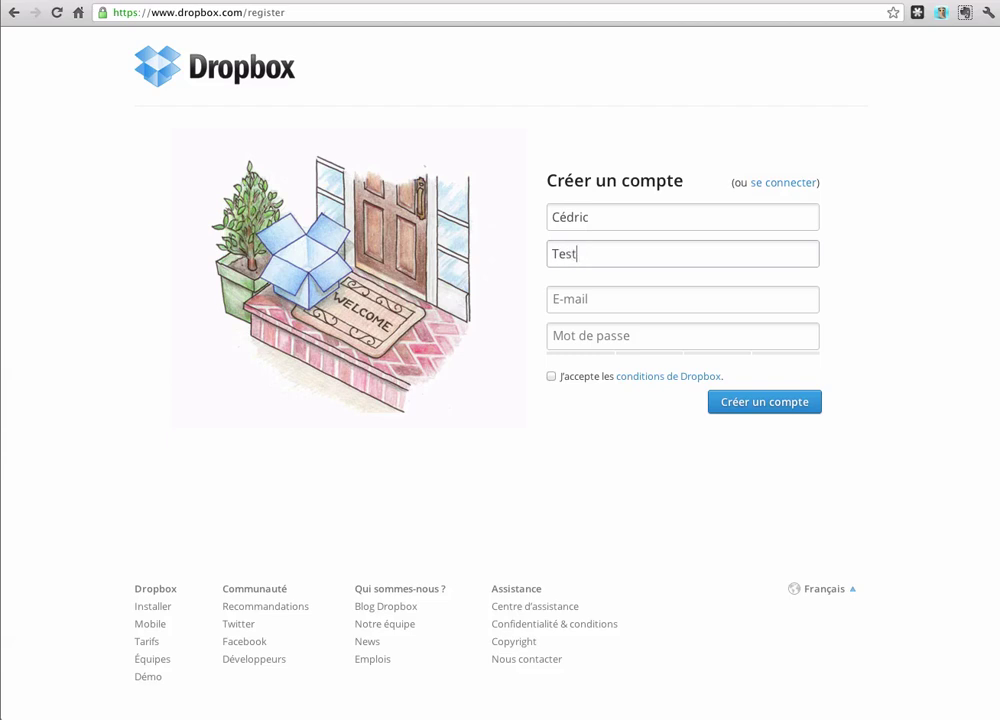
{"action": "key", "text": "Tab"}
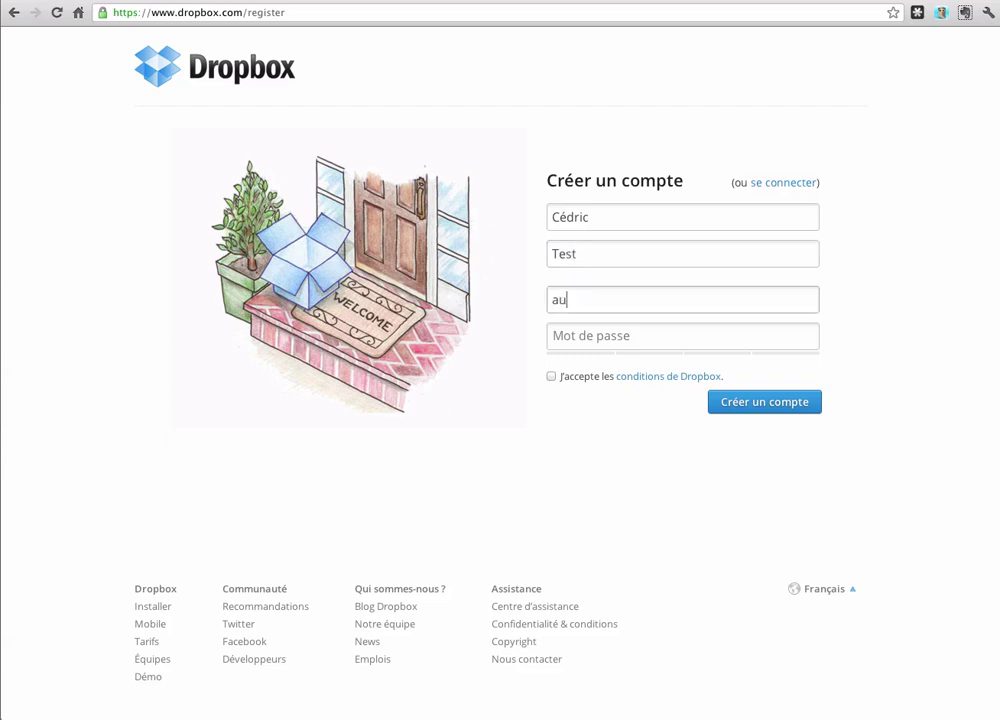
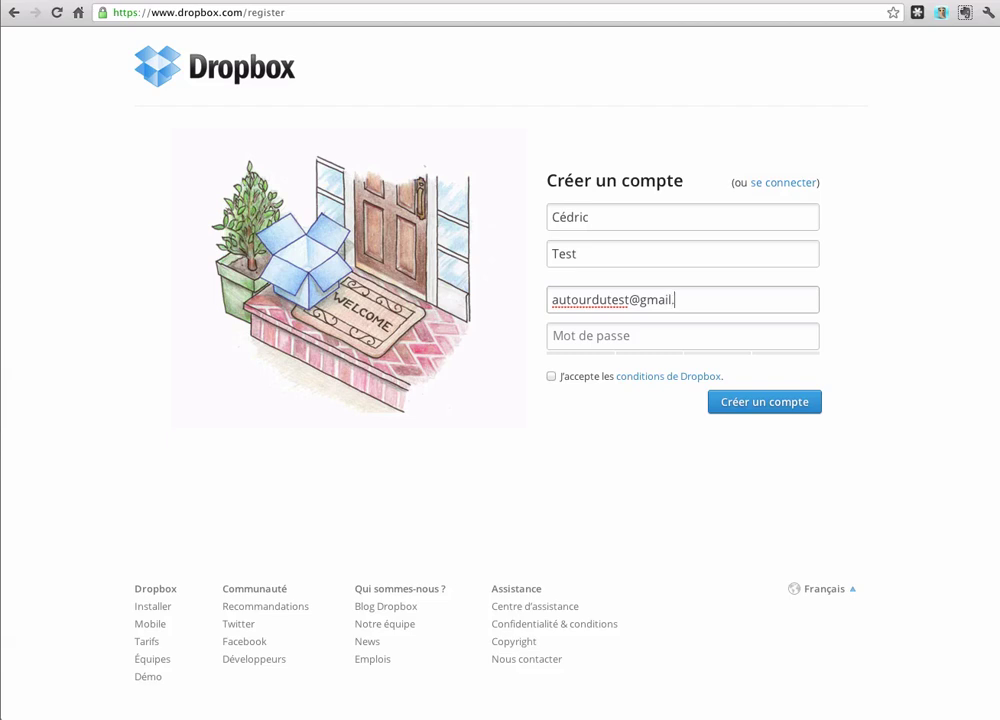
{"action": "key", "text": "Tab"}
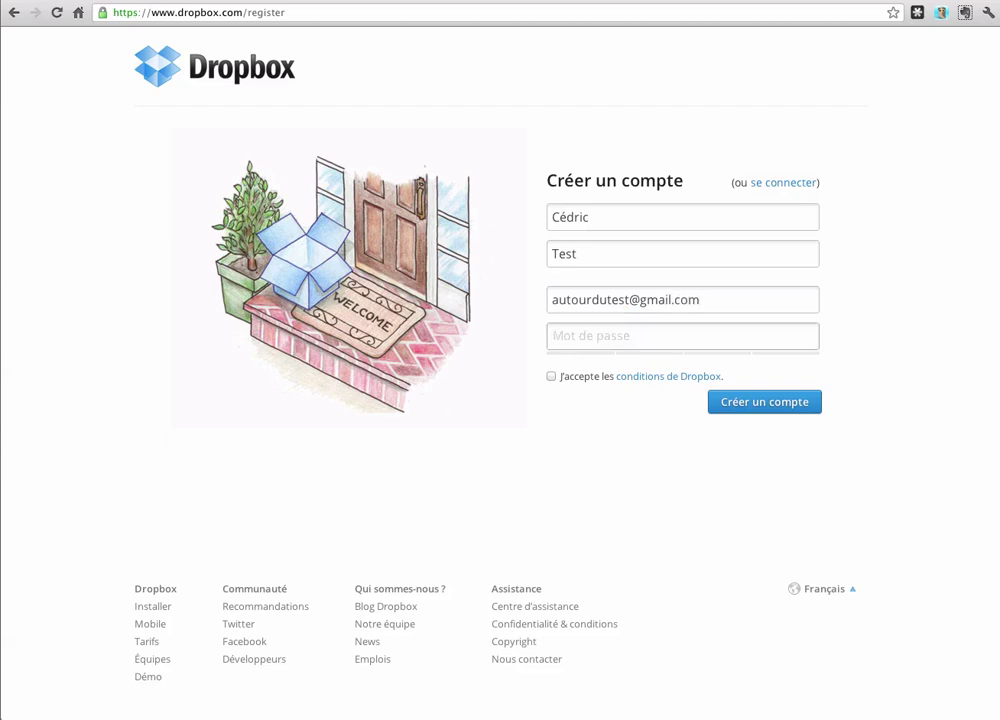
{"action": "type", "text": "testtest1"}
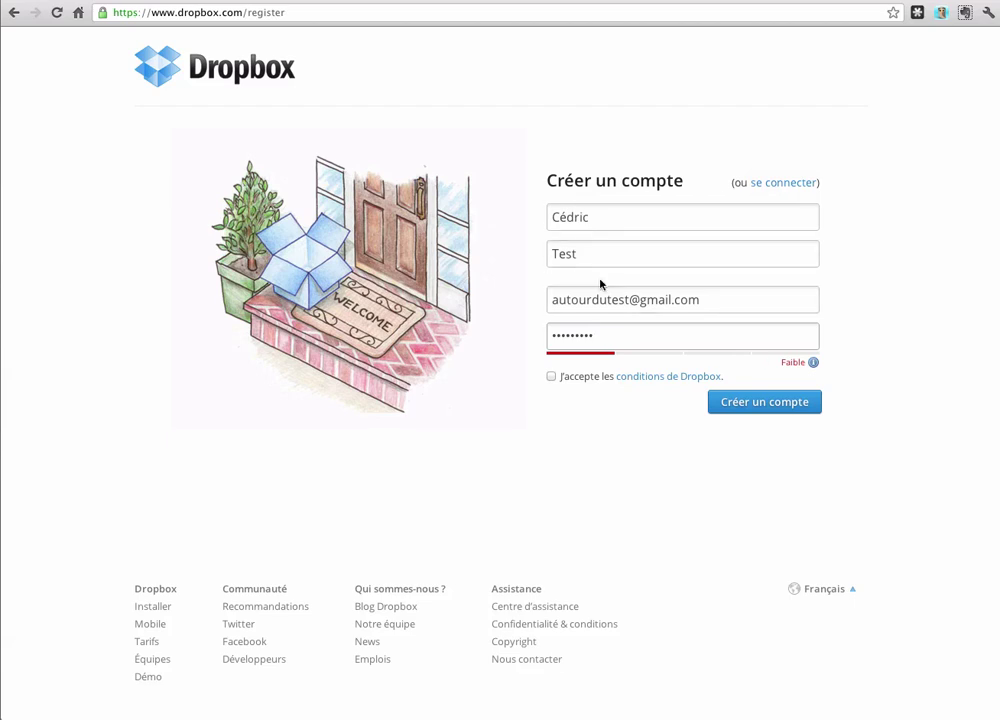
{"action": "left_click", "coordinate": [551, 376]}
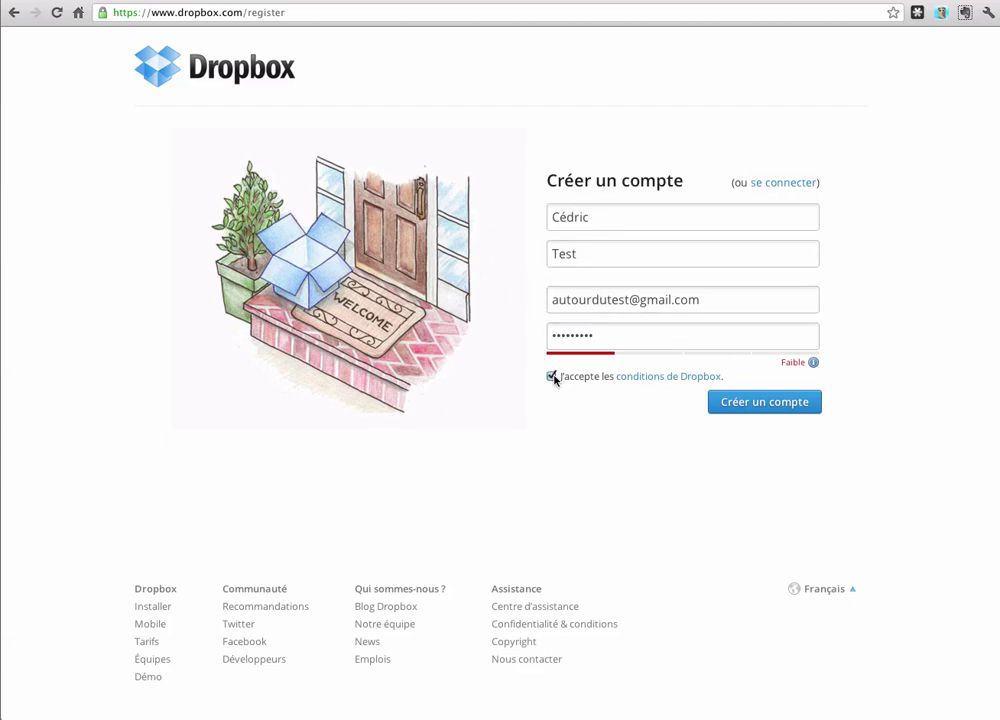
{"action": "left_click", "coordinate": [783, 410]}
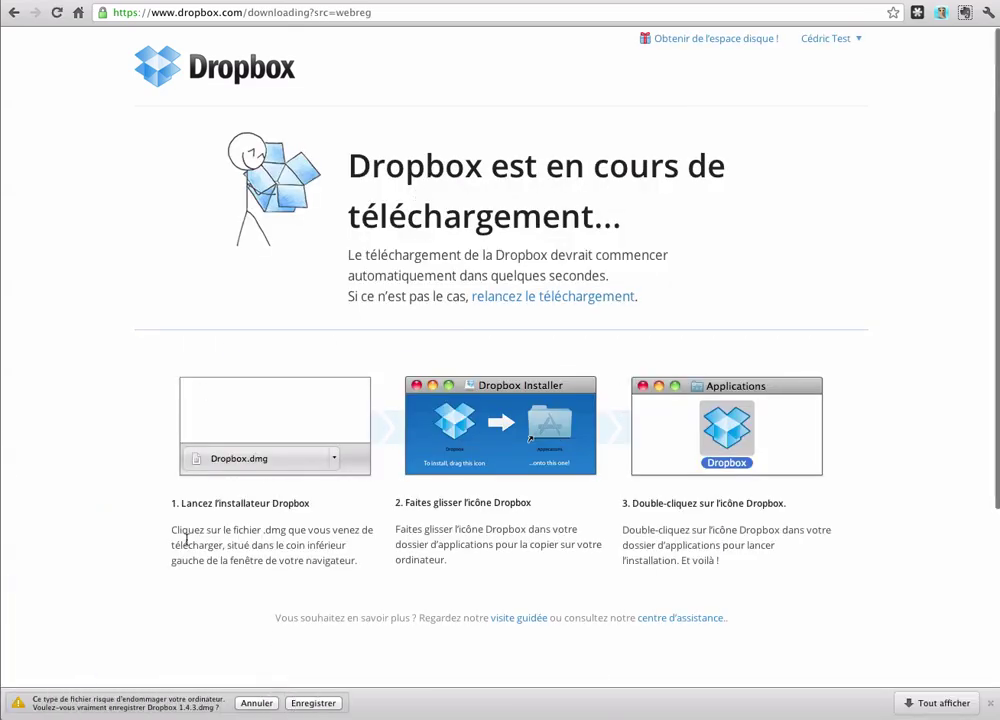
Step: Keep the Dropbox 1.4.3.dmg download despite the warning and dismiss the download notice
{"action": "left_click", "coordinate": [317, 702]}
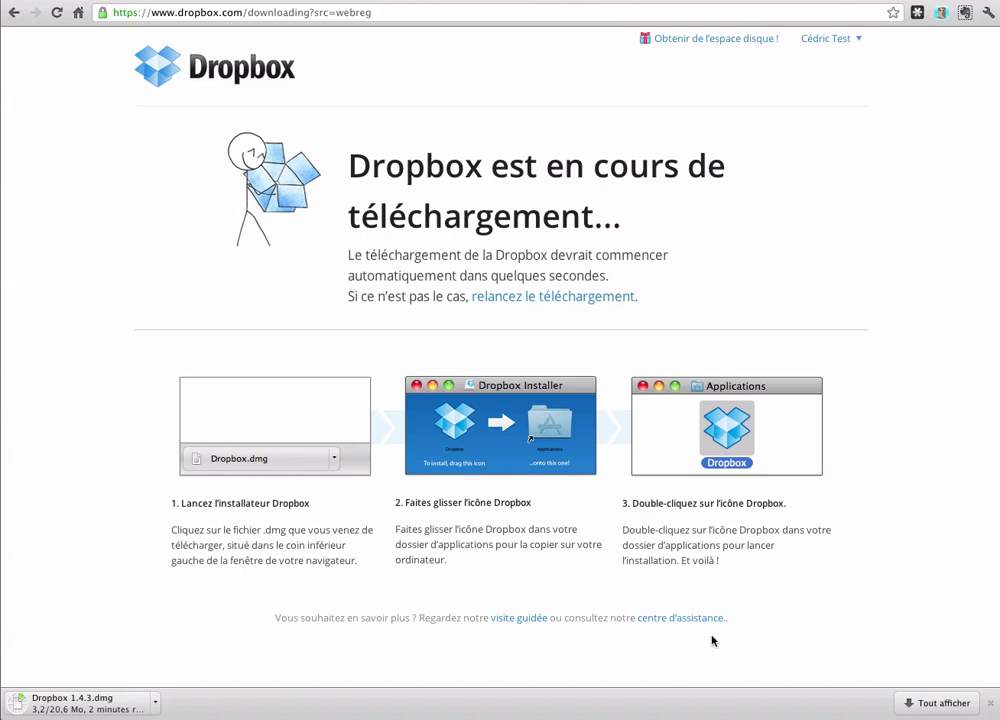
{"action": "left_click", "coordinate": [990, 703]}
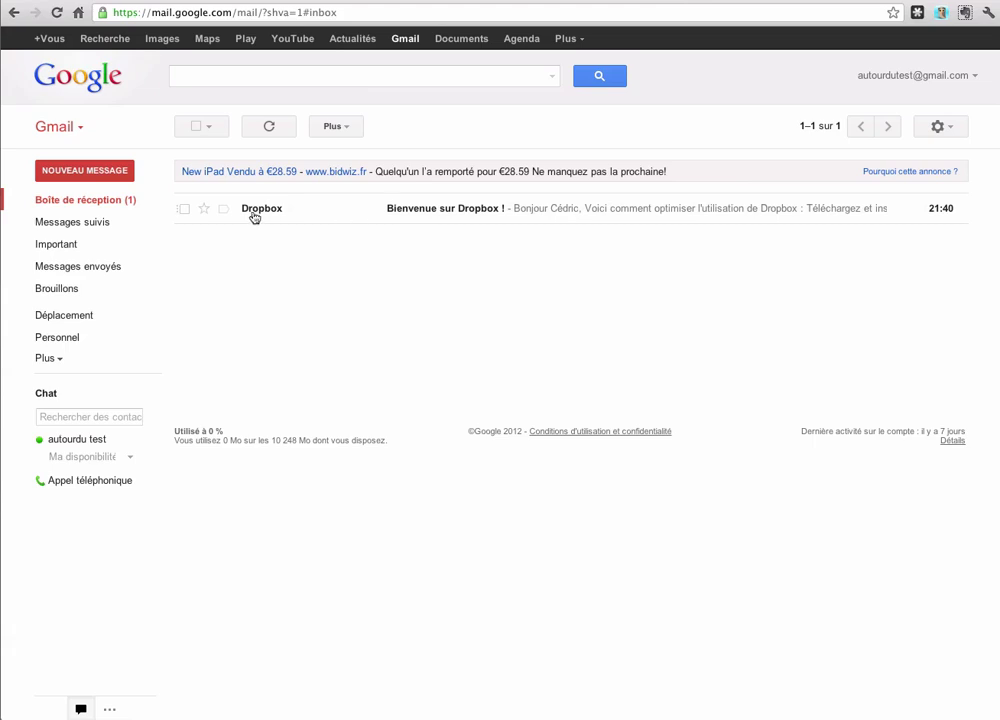
Step: Read the 'Bienvenue sur Dropbox !' e-mail, then return to the Dropbox download page
{"action": "left_click", "coordinate": [256, 214]}
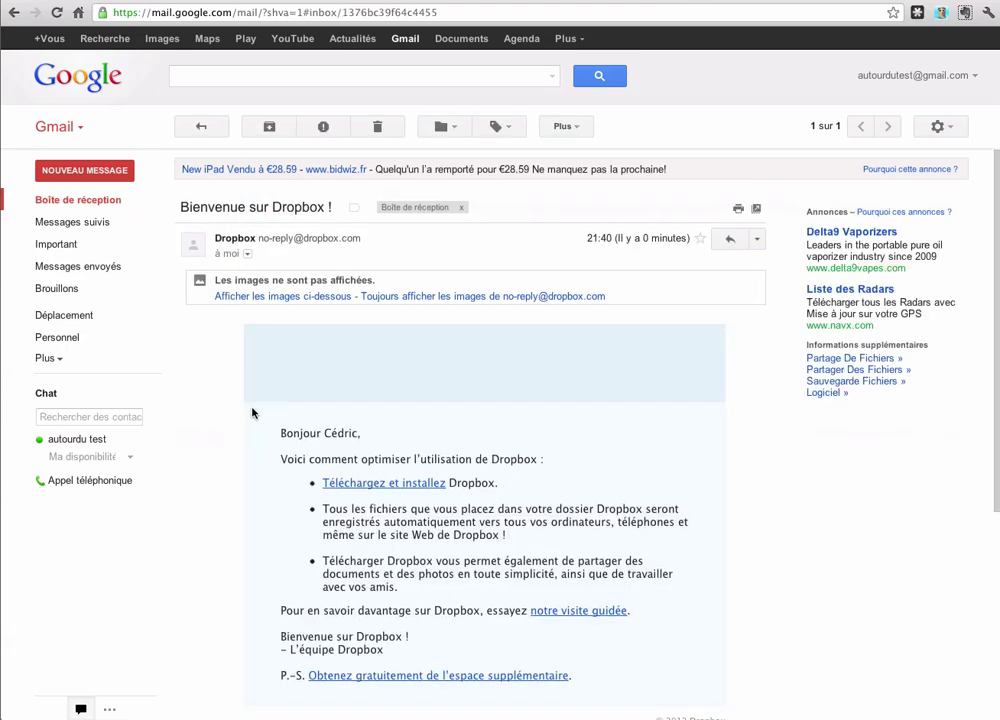
{"action": "scroll", "coordinate": [252, 413], "scroll_direction": "down", "scroll_amount": 1}
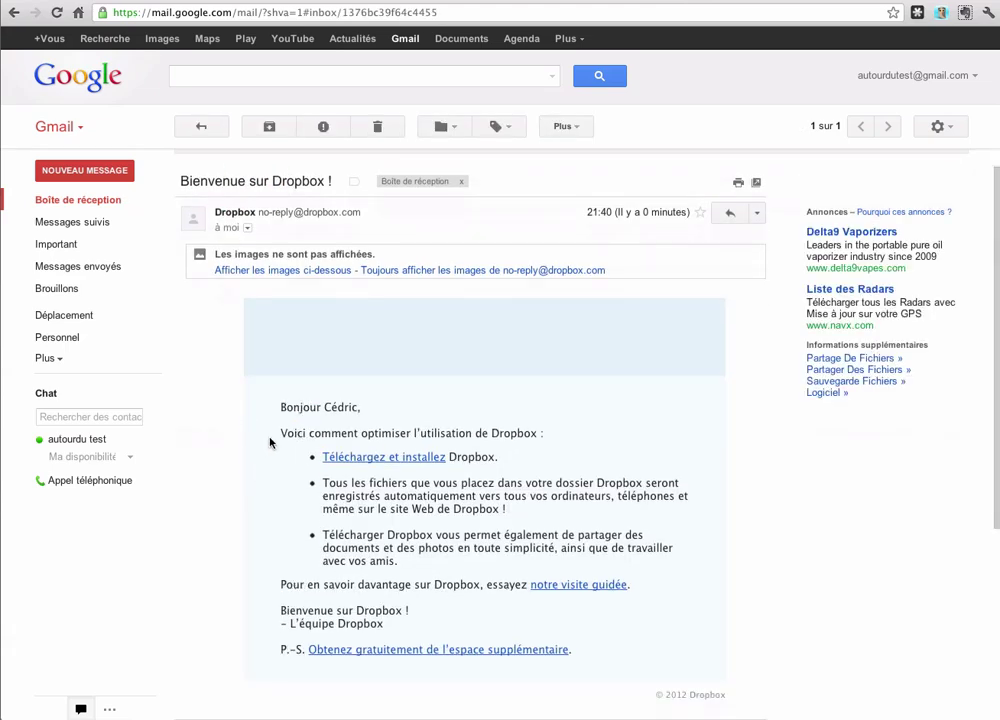
{"action": "scroll", "coordinate": [269, 442], "scroll_direction": "down", "scroll_amount": 2}
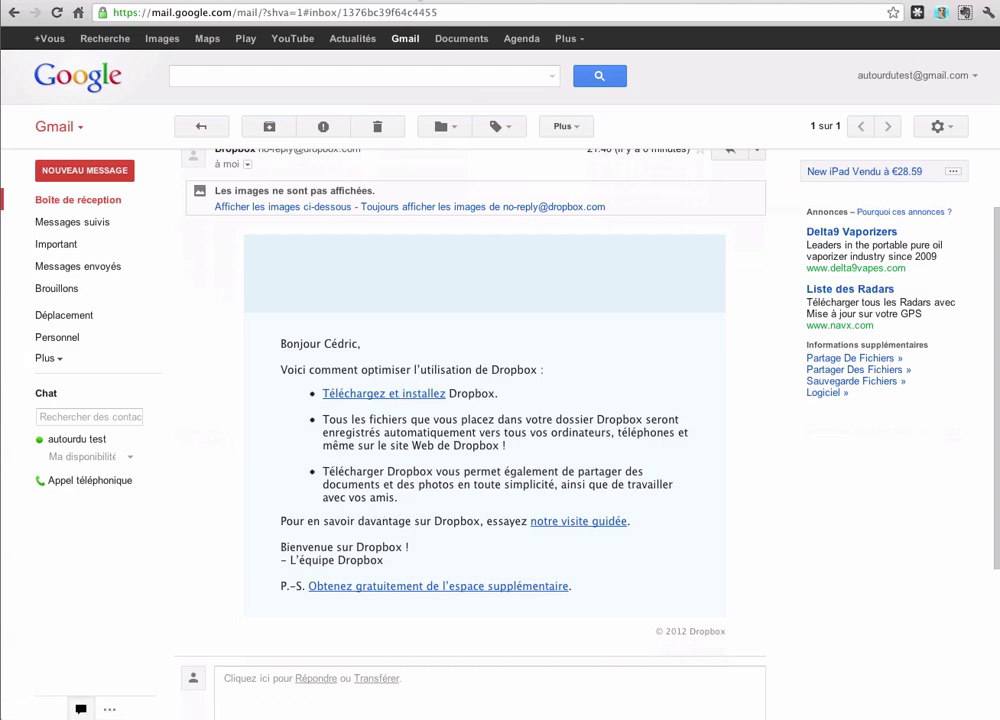
{"action": "left_click", "coordinate": [419, 0]}
{"action": "left_click", "coordinate": [843, 40]}
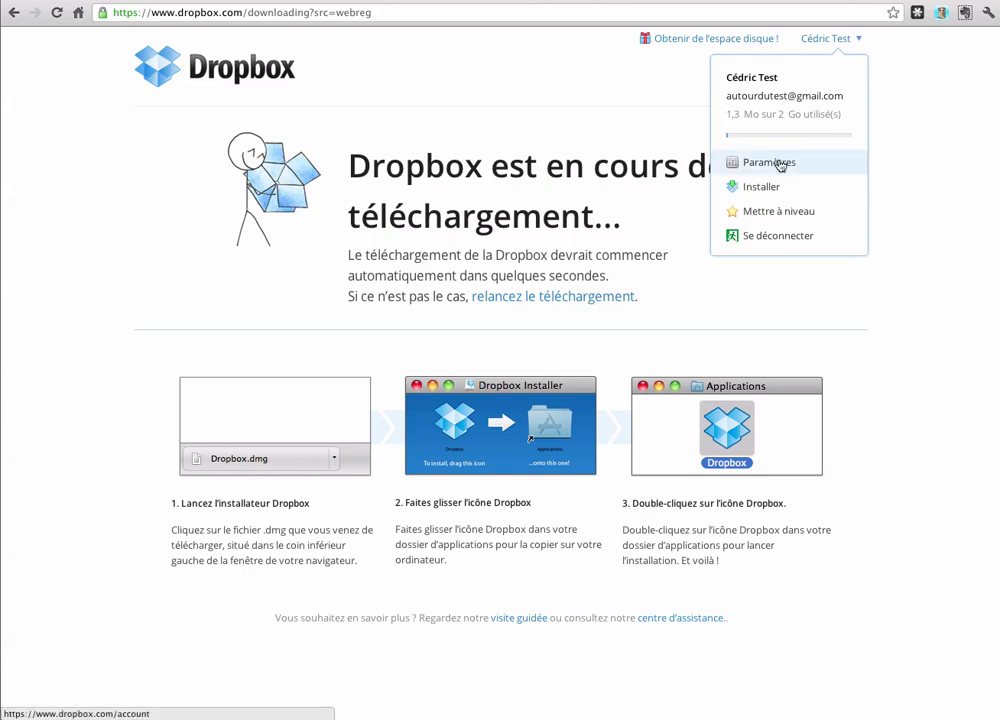
Step: Browse the Paramètres, Paramètres du compte and Mes ordinateurs tabs, which list no linked computers
{"action": "left_click", "coordinate": [780, 162]}
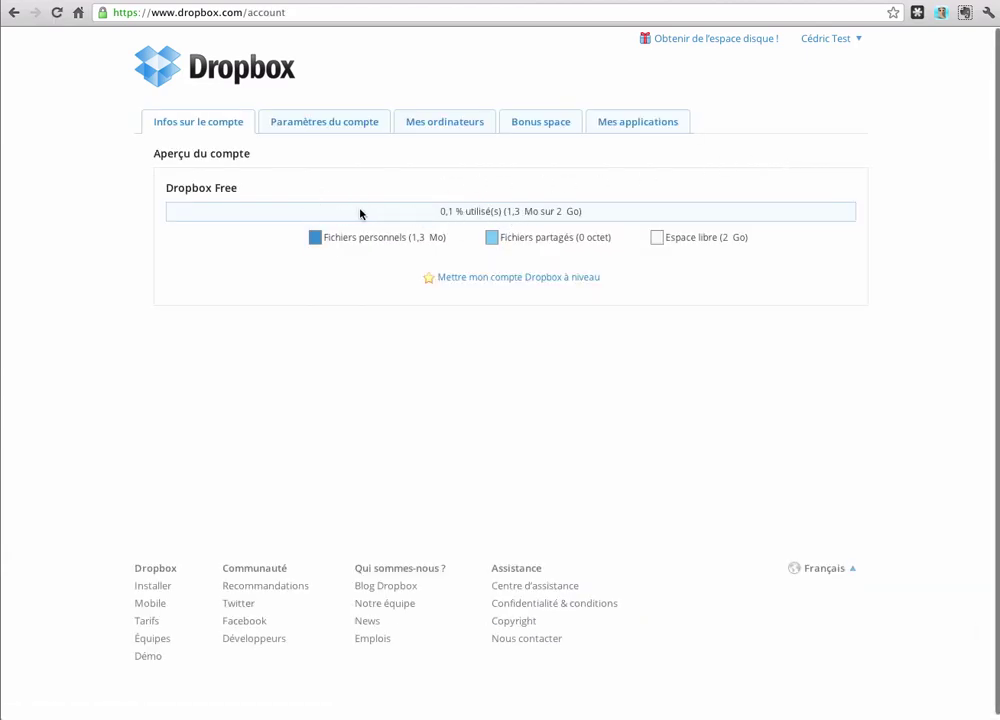
{"action": "left_click", "coordinate": [338, 122]}
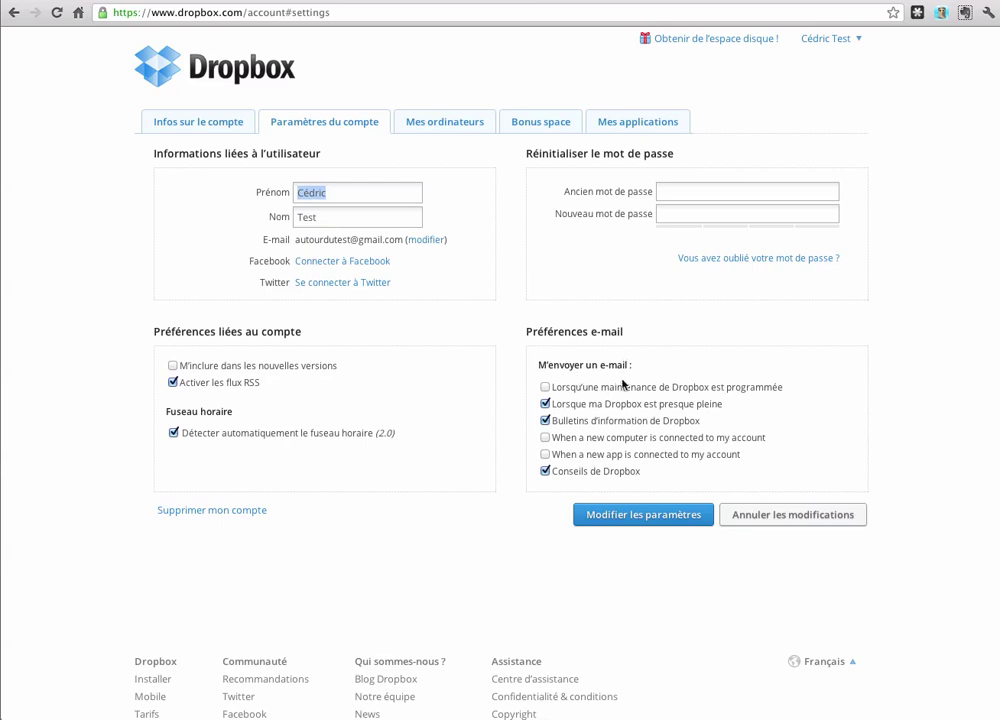
{"action": "left_click", "coordinate": [445, 122]}
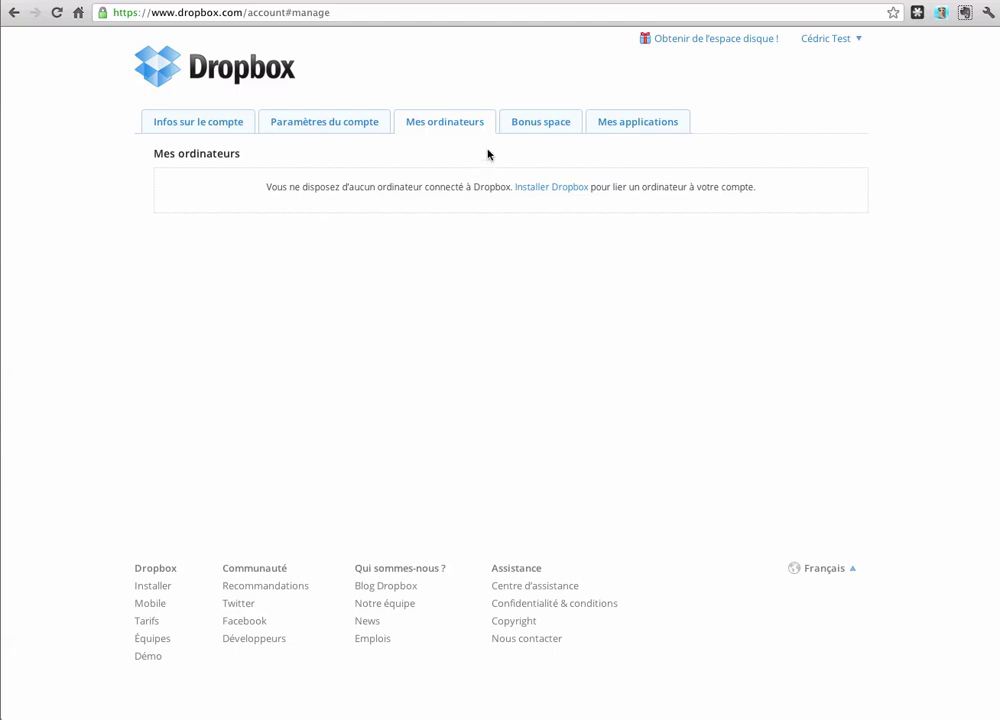
Step: View the Bonus space referral tab and the Mes applications tab listing no API apps
{"action": "left_click", "coordinate": [552, 131]}
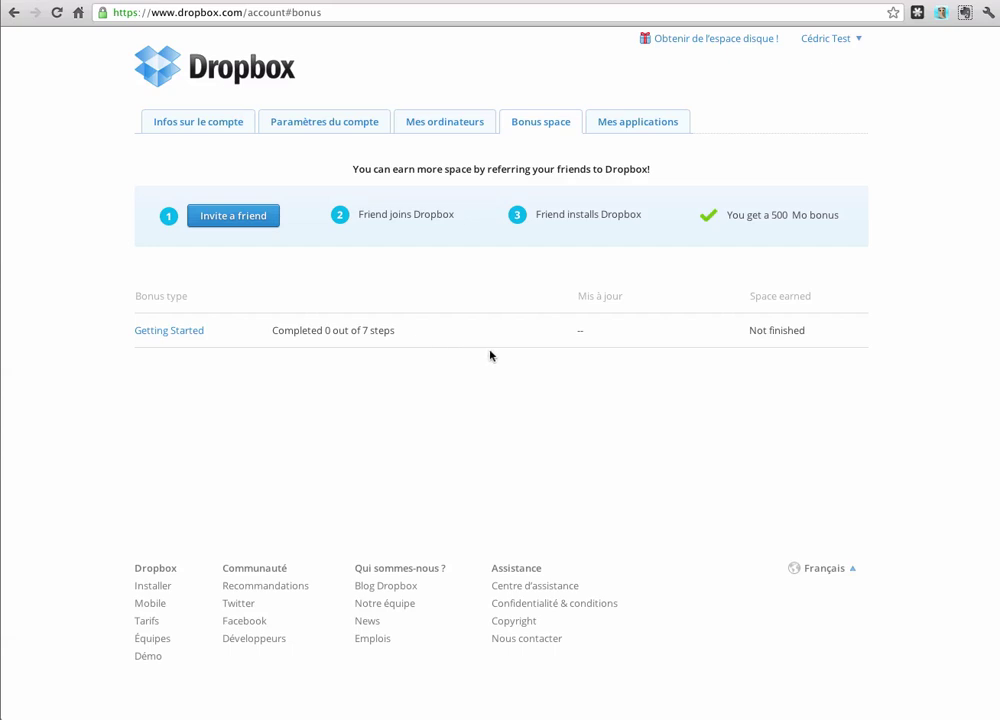
{"action": "left_click", "coordinate": [637, 122]}
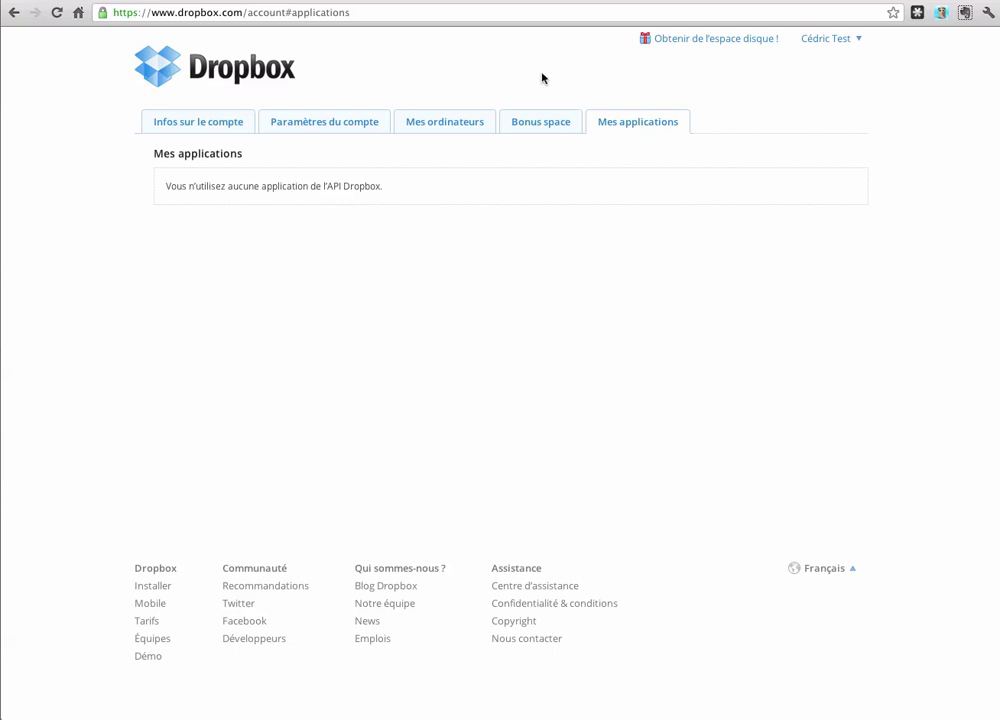
{"action": "left_click", "coordinate": [840, 42]}
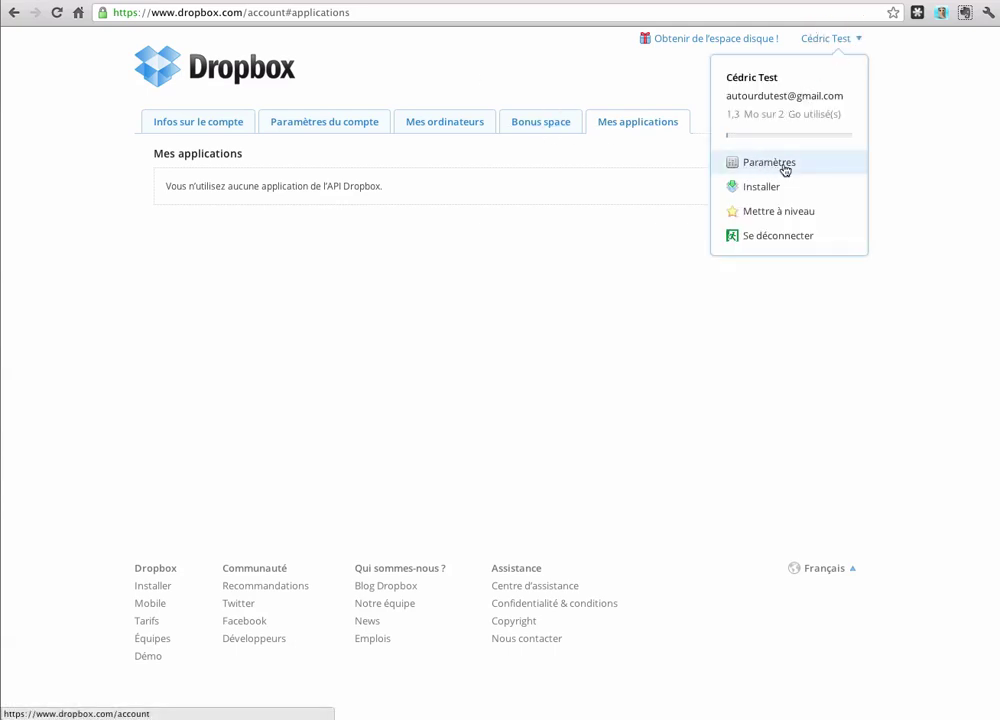
Step: Choose Installer from the account menu to show the Mac 1.4.3 install page
{"action": "left_click", "coordinate": [735, 188]}
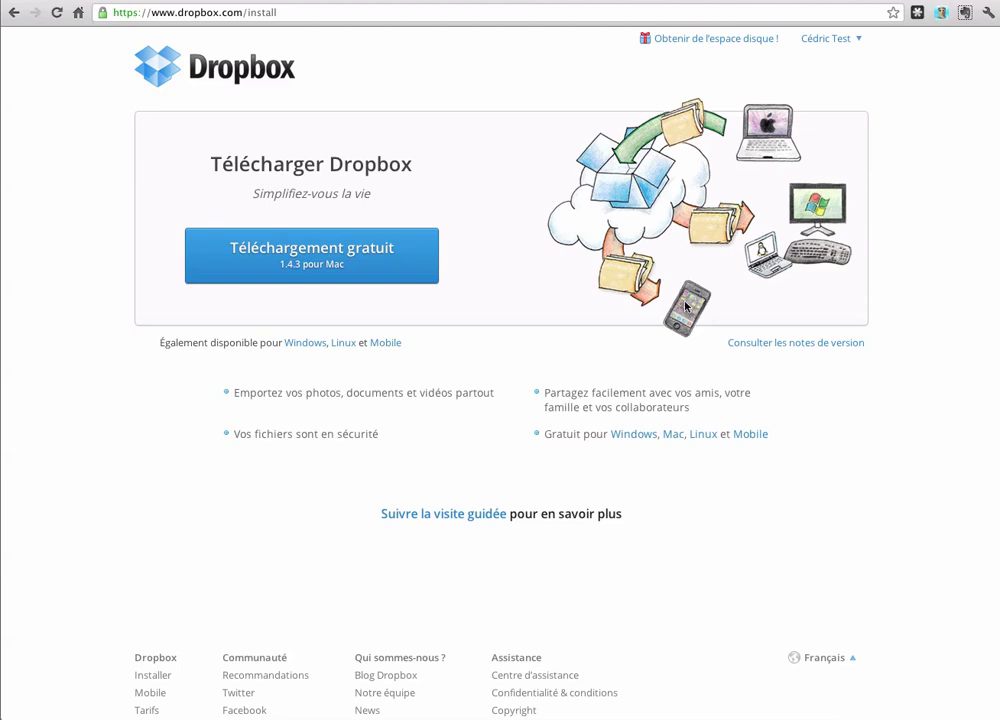
{"action": "left_click", "coordinate": [849, 39]}
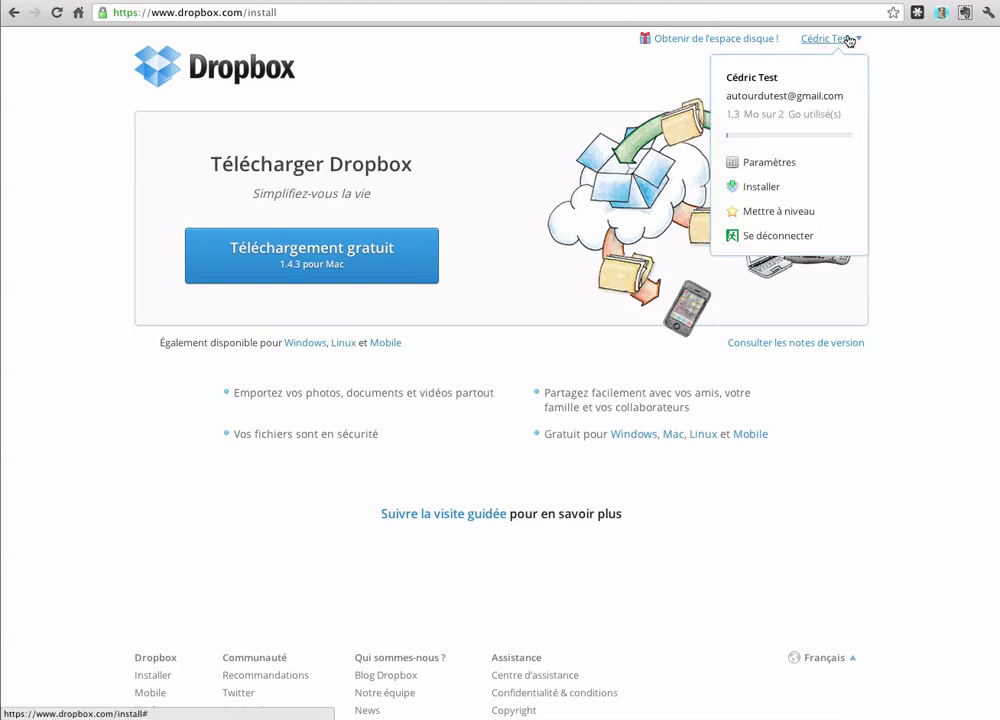
Step: View the upgrade plans, then open the Bonus space tab offering 500 Mo per referred friend
{"action": "left_click", "coordinate": [781, 214]}
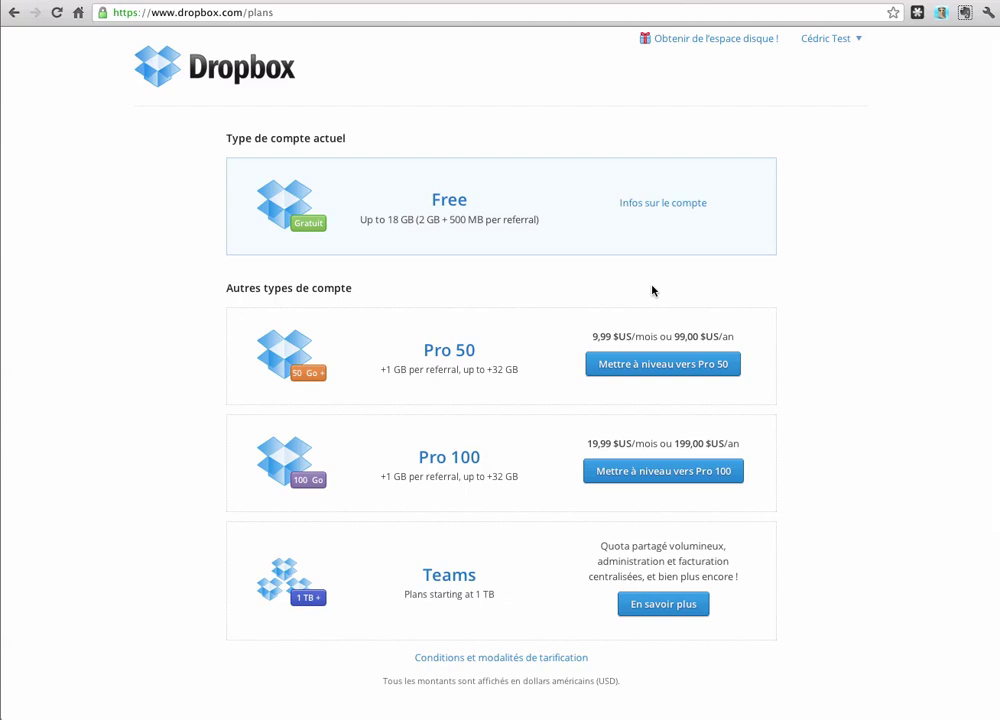
{"action": "left_click", "coordinate": [839, 40]}
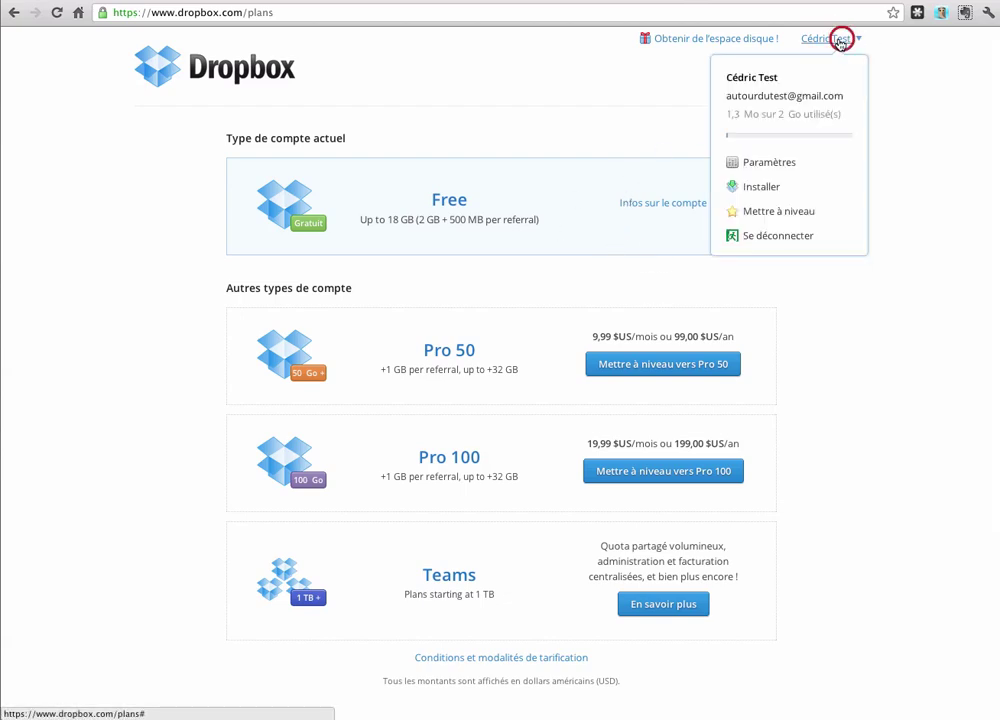
{"action": "left_click", "coordinate": [779, 165]}
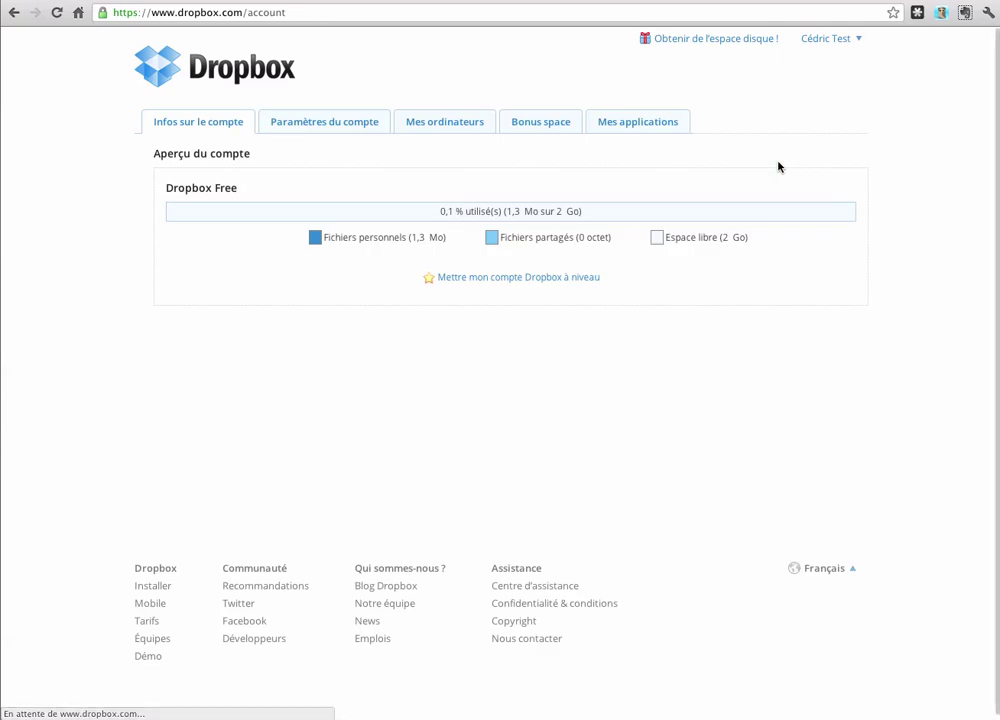
{"action": "left_click", "coordinate": [549, 125]}
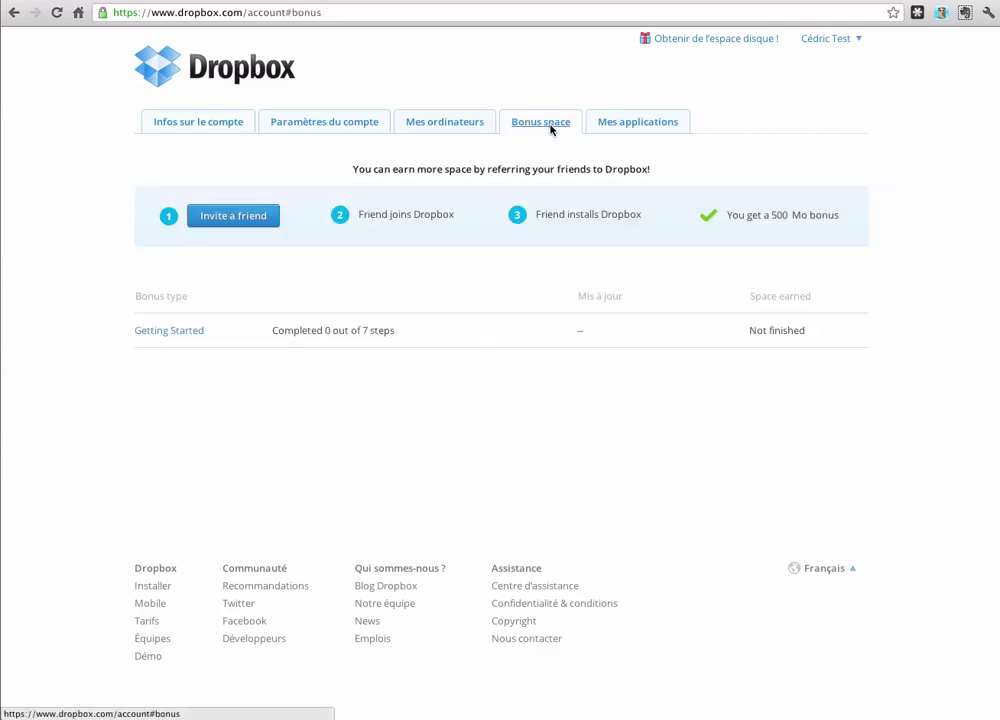
Step: Explore the Invite a friend page, selecting the referral link and tweet text, then return to Premiers pas
{"action": "left_click", "coordinate": [247, 222]}
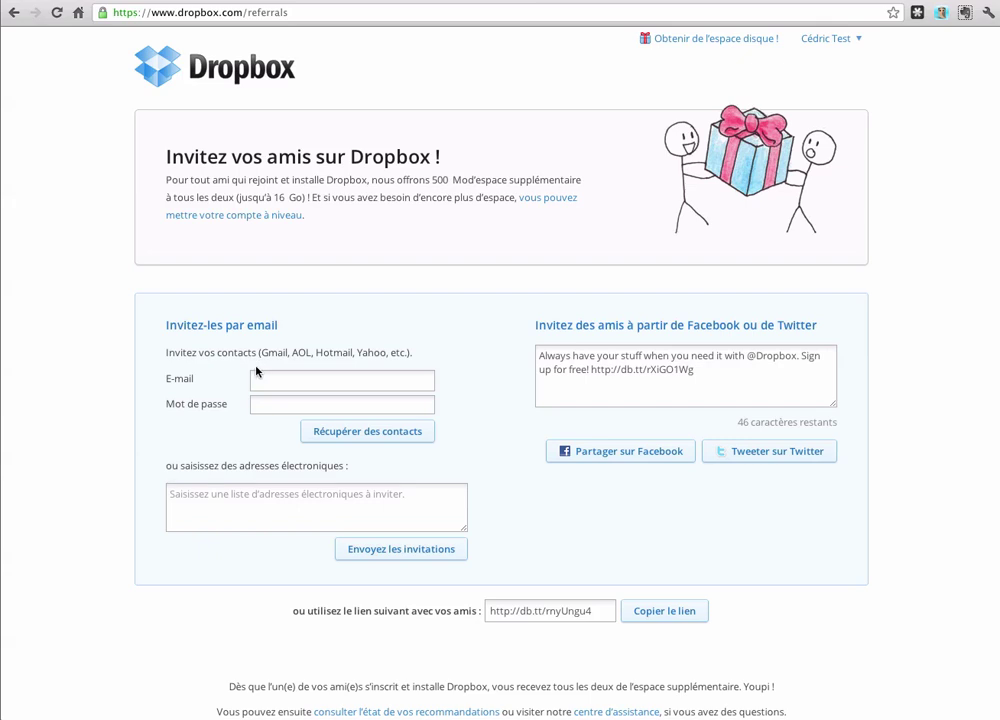
{"action": "scroll", "coordinate": [257, 374], "scroll_direction": "down", "scroll_amount": 1}
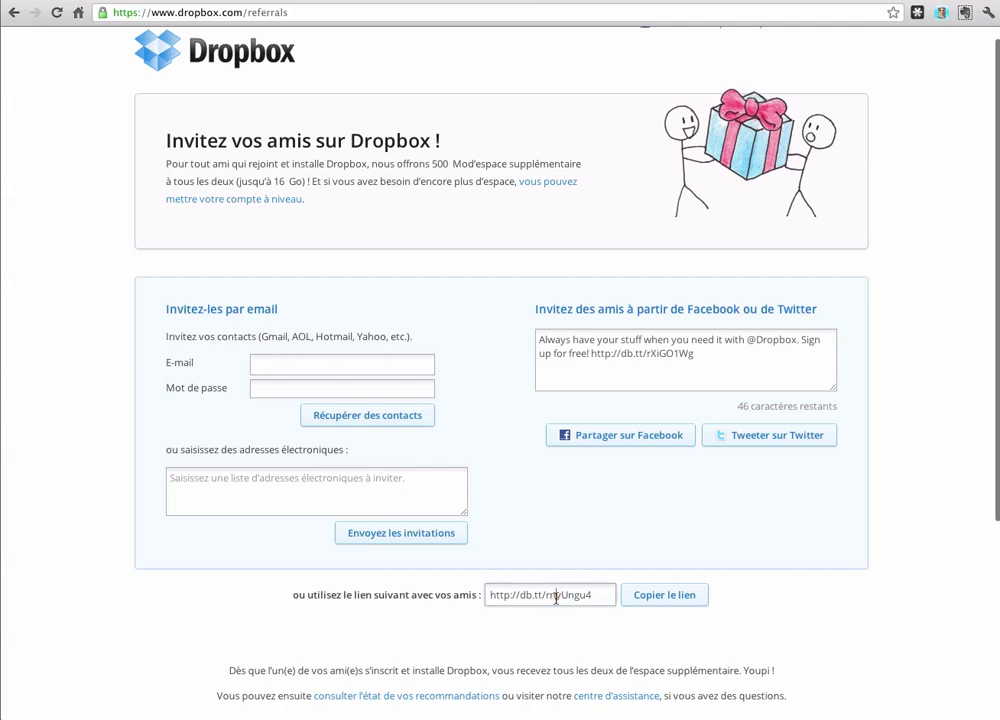
{"action": "left_click_drag", "start_coordinate": [599, 596], "coordinate": [483, 595]}
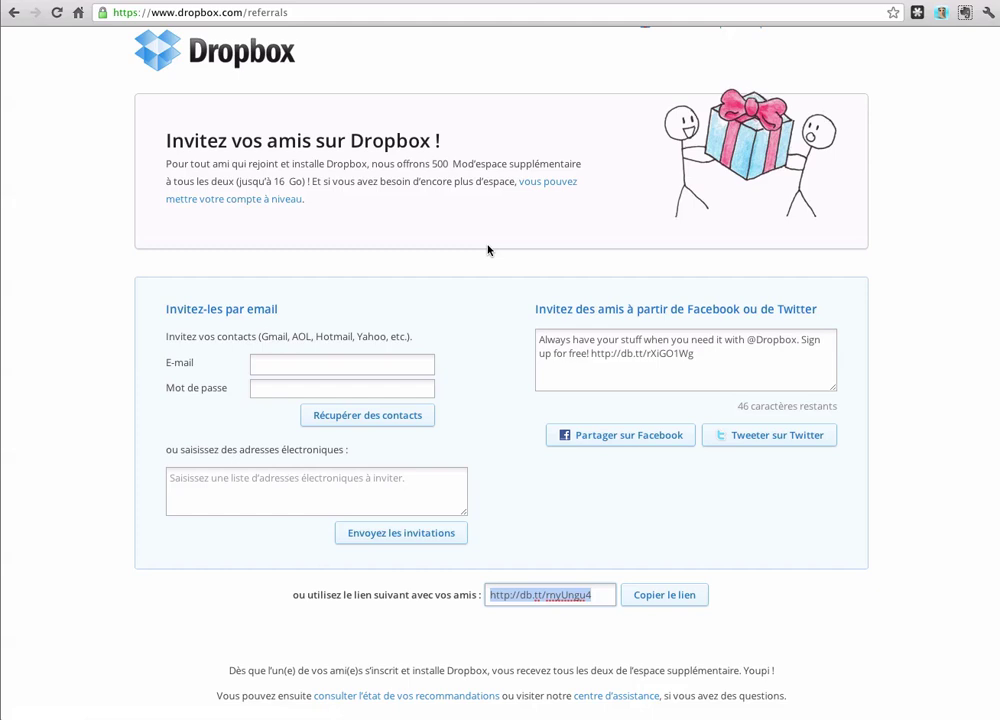
{"action": "scroll", "coordinate": [488, 250], "scroll_direction": "up", "scroll_amount": 1}
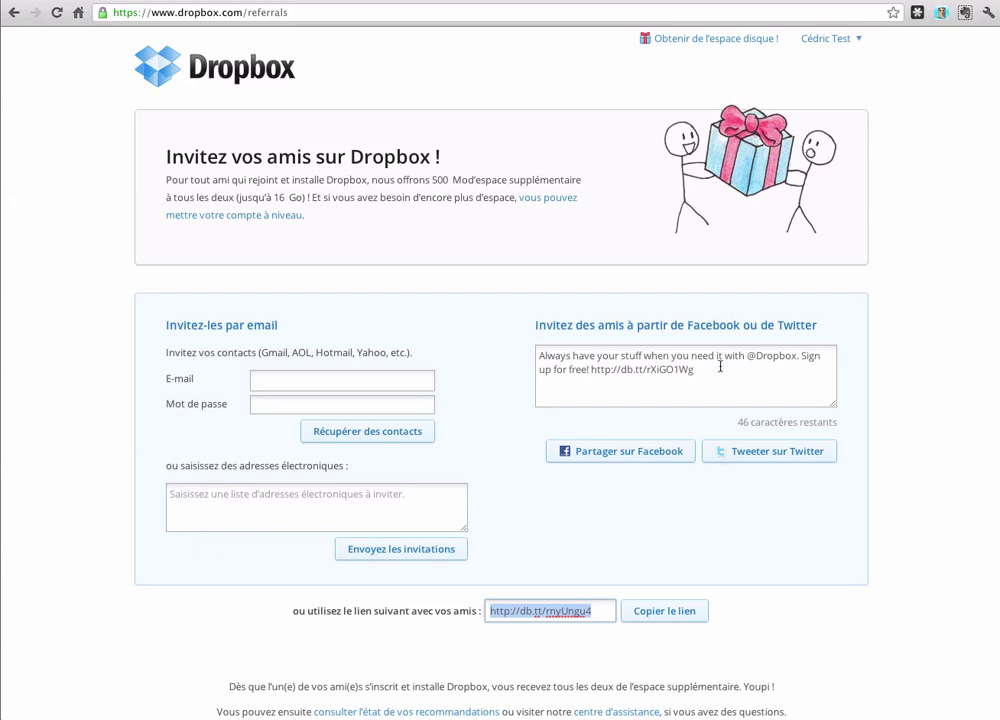
{"action": "left_click_drag", "start_coordinate": [741, 356], "coordinate": [538, 356]}
{"action": "type", "text": "DDDDDDDDD"}
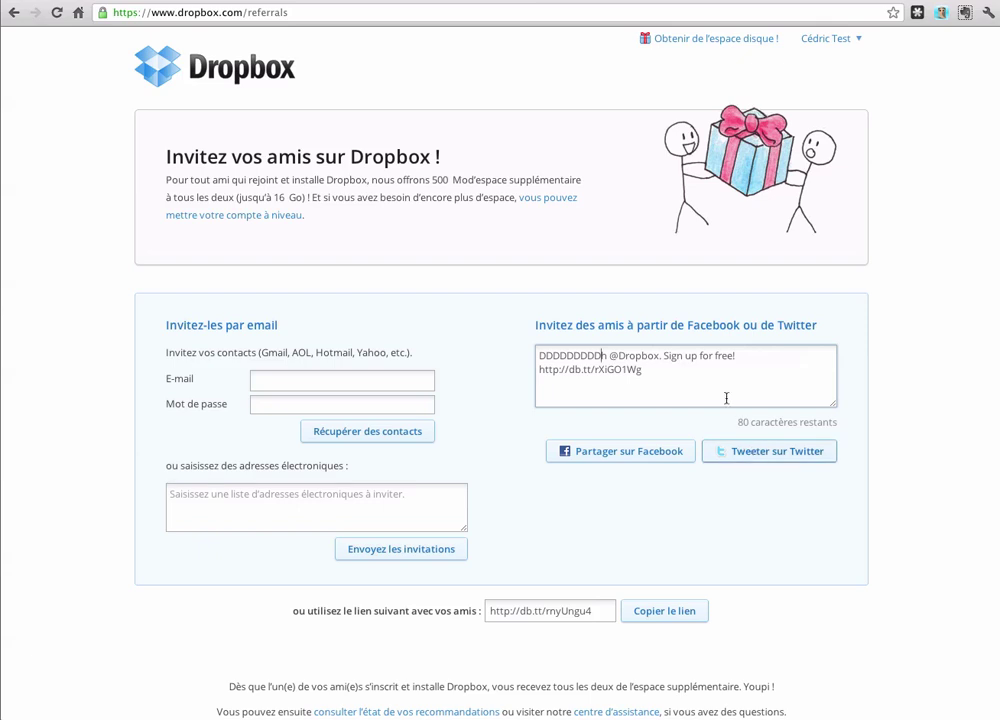
{"action": "left_click_drag", "start_coordinate": [645, 370], "coordinate": [538, 371]}
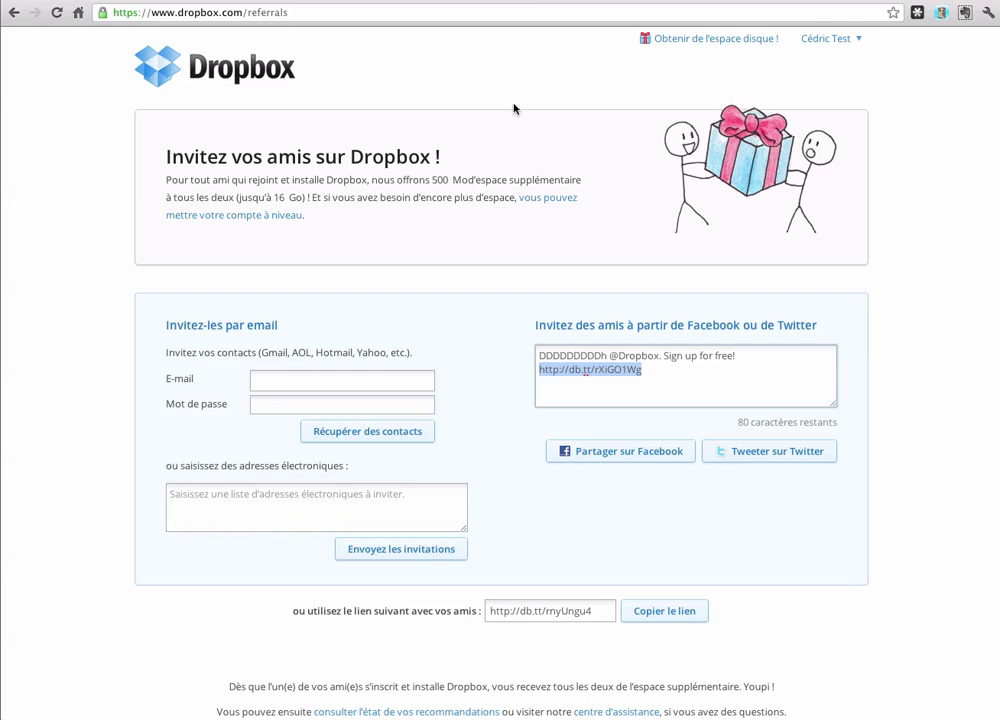
{"action": "left_click", "coordinate": [197, 70]}
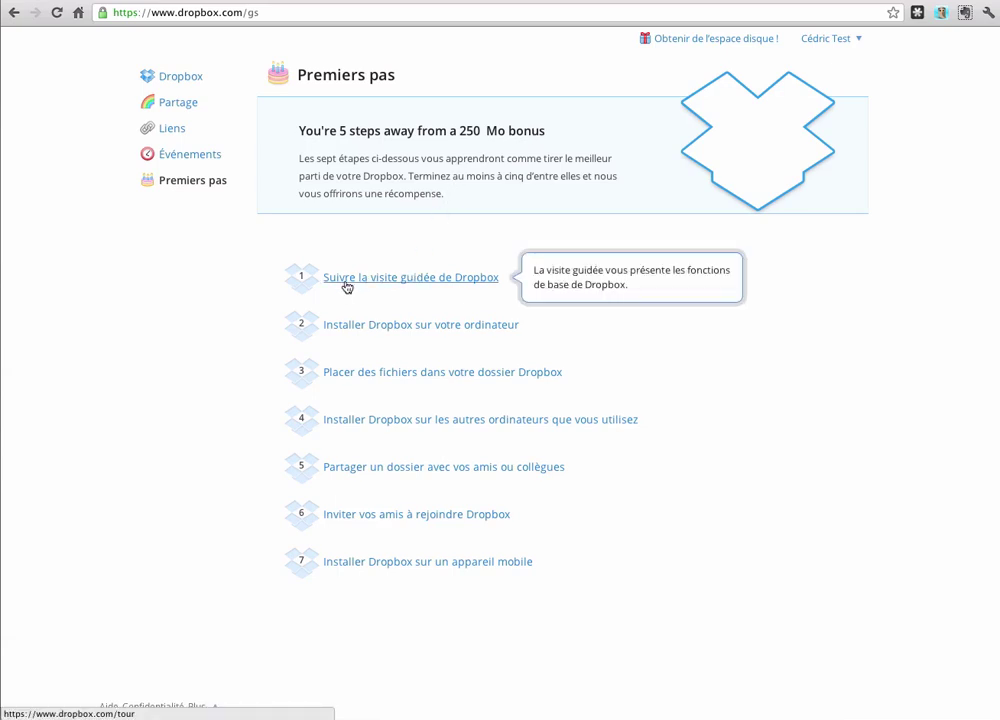
Step: Start 'Suivre la visite guidée de Dropbox', advance four pages to the end, and return home
{"action": "left_click", "coordinate": [388, 279]}
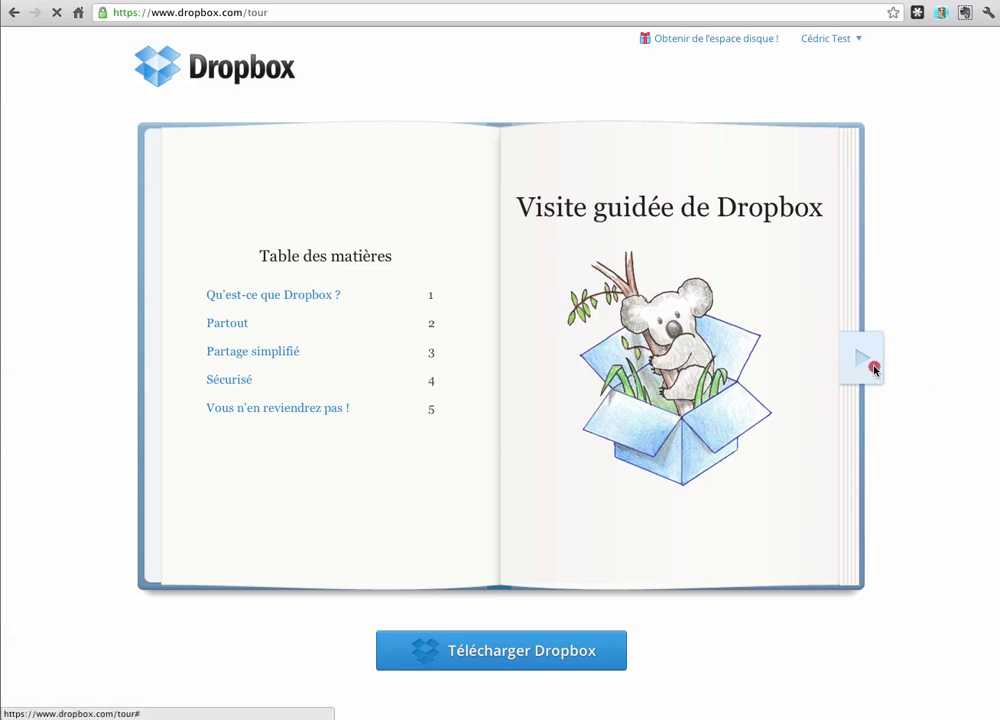
{"action": "left_click", "coordinate": [872, 366]}
{"action": "left_click", "coordinate": [873, 369]}
{"action": "left_click", "coordinate": [874, 370]}
{"action": "left_click", "coordinate": [874, 370]}
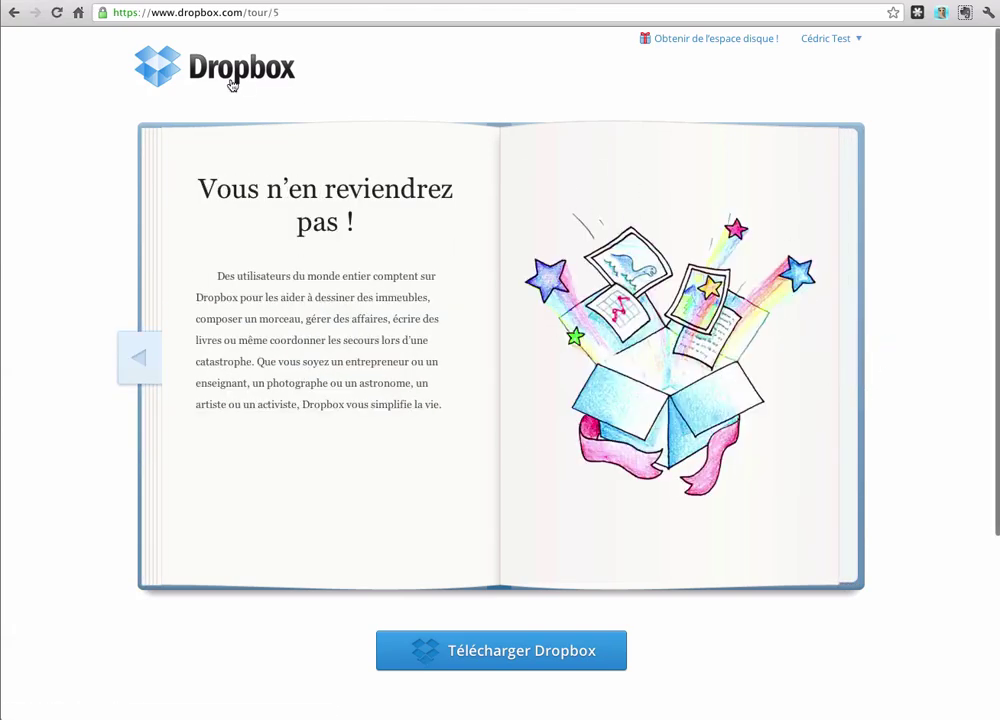
{"action": "scroll", "coordinate": [535, 657], "scroll_direction": "down", "scroll_amount": 1}
{"action": "scroll", "coordinate": [375, 279], "scroll_direction": "up", "scroll_amount": 1}
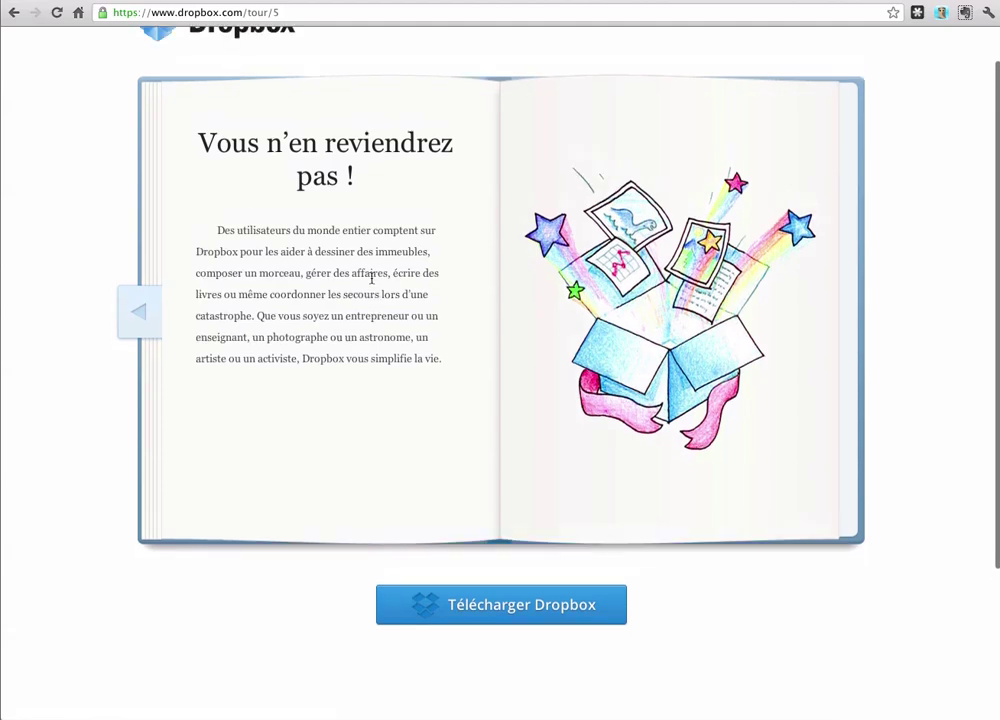
{"action": "left_click", "coordinate": [223, 72]}
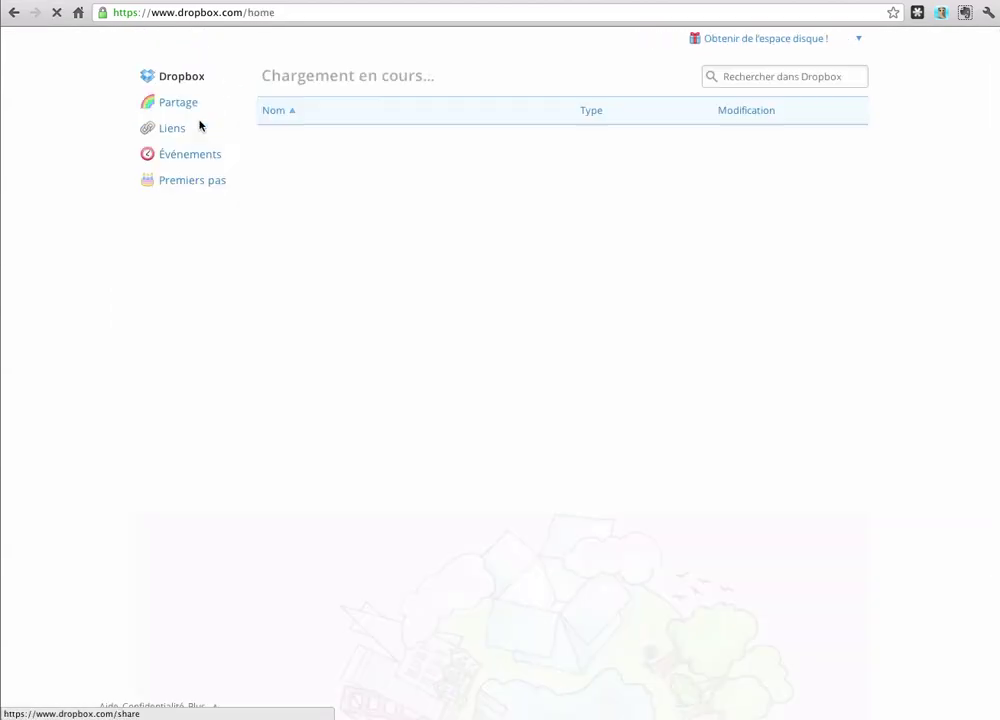
Step: Check that Premiers pas shows step 1 as Terminé, then return to the Photos/Public file list
{"action": "left_click", "coordinate": [182, 182]}
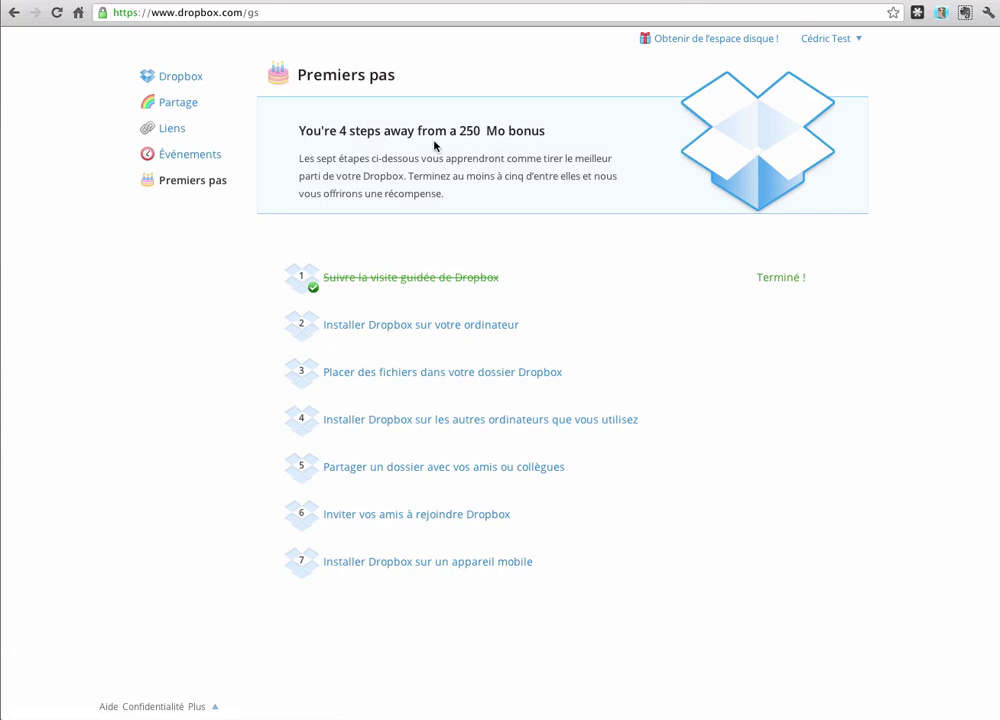
{"action": "left_click", "coordinate": [192, 77]}
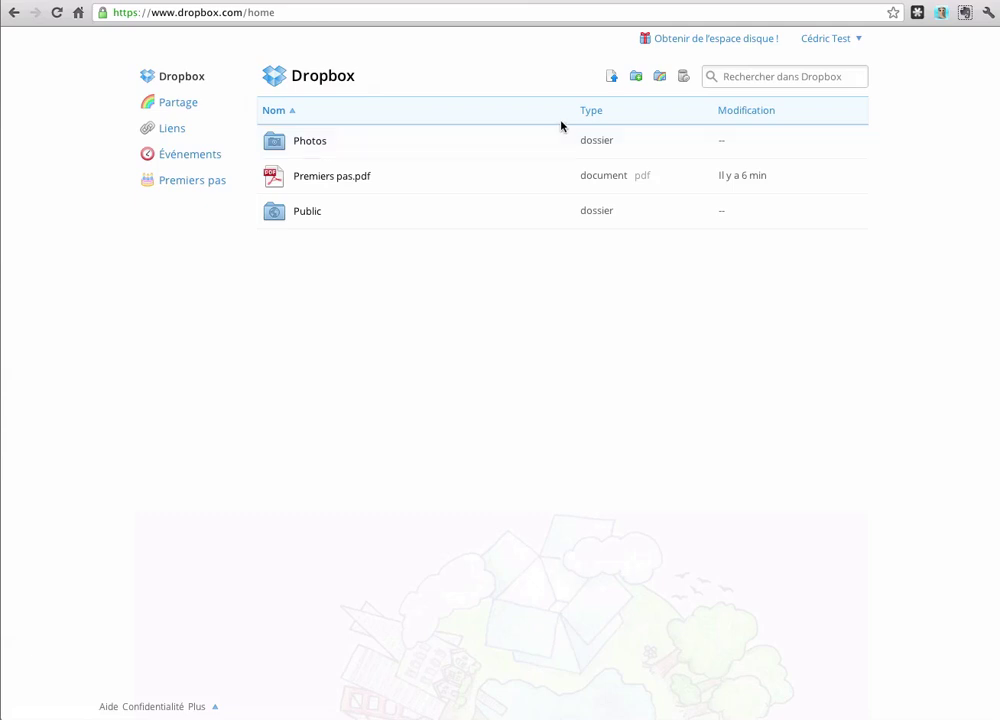
Step: Upload icon-tuto.jpg from the Bureau desktop folder into the Dropbox home file list
{"action": "left_click", "coordinate": [612, 79]}
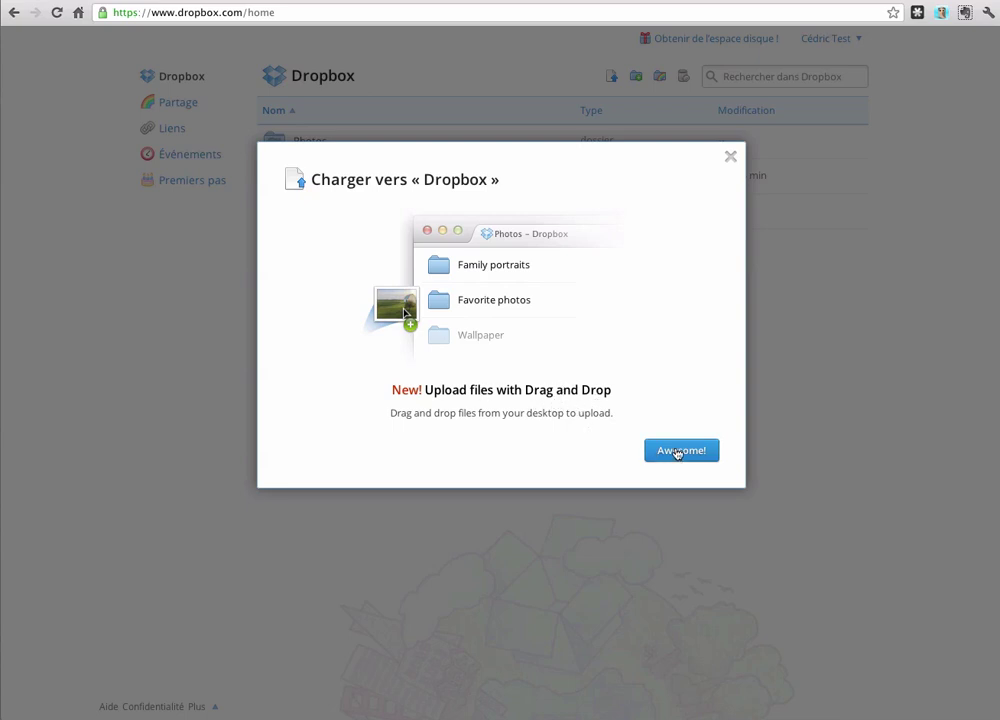
{"action": "left_click", "coordinate": [677, 452]}
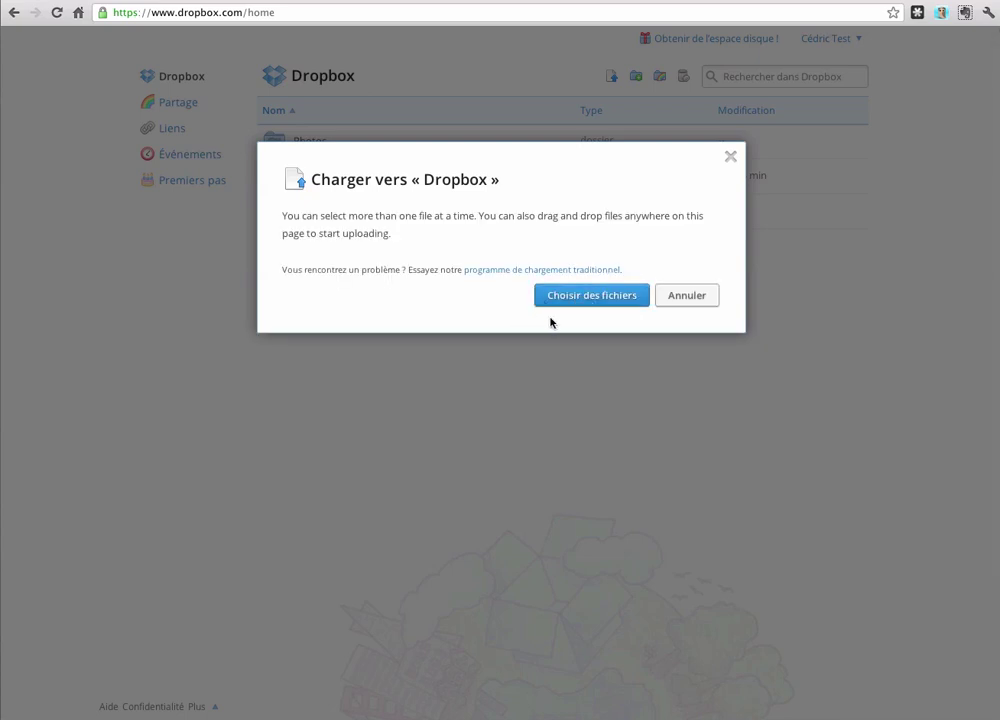
{"action": "left_click", "coordinate": [582, 300]}
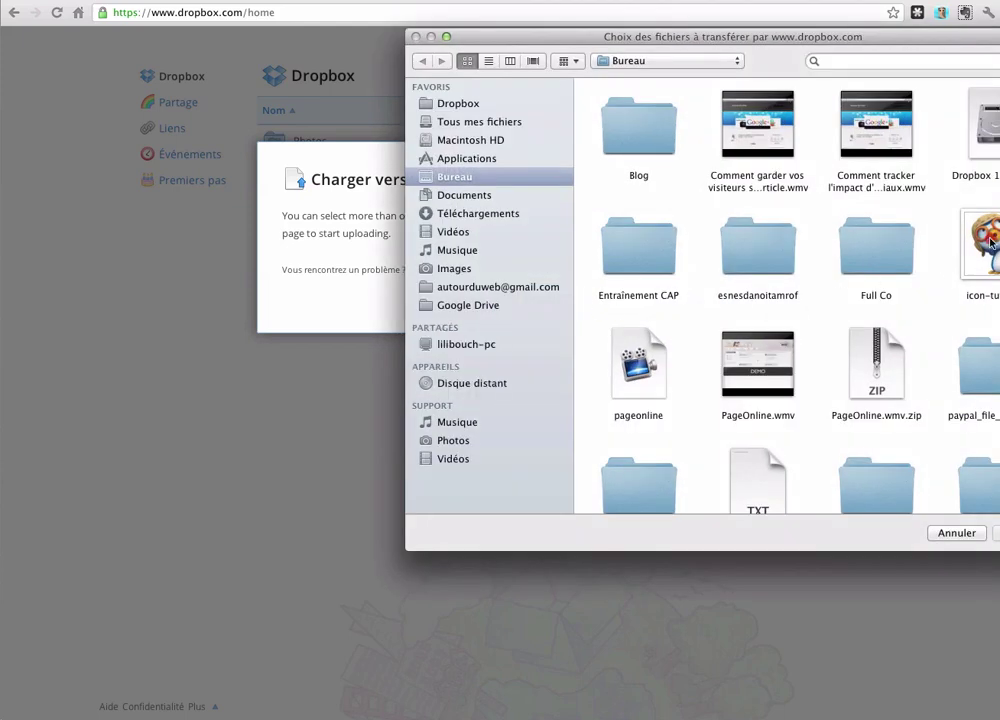
{"action": "double_click", "coordinate": [988, 242]}
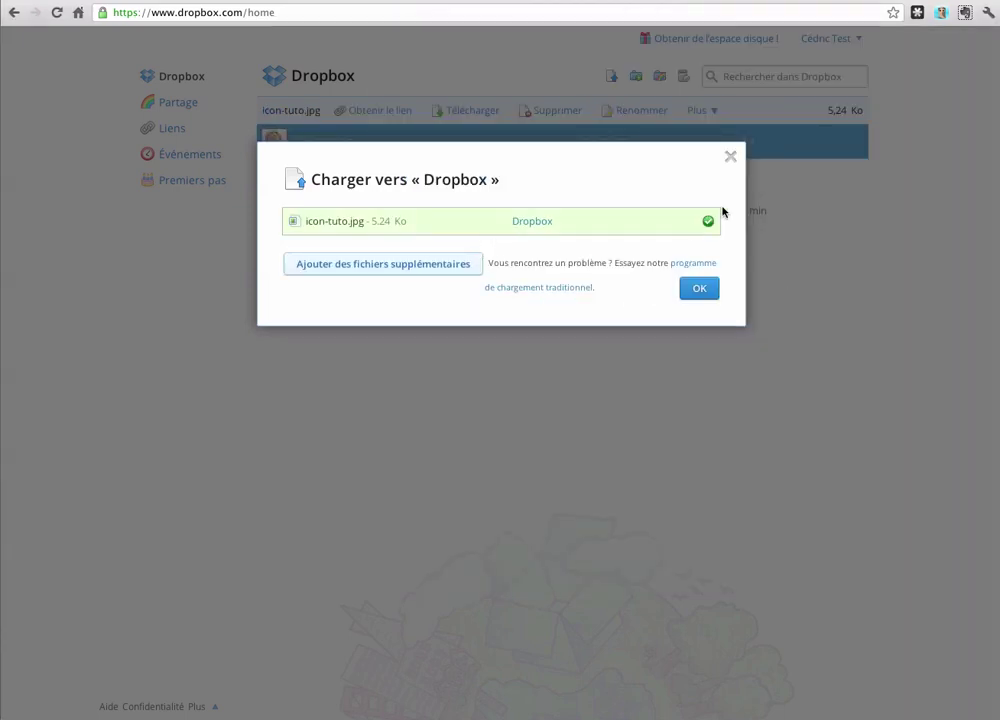
{"action": "left_click", "coordinate": [699, 288]}
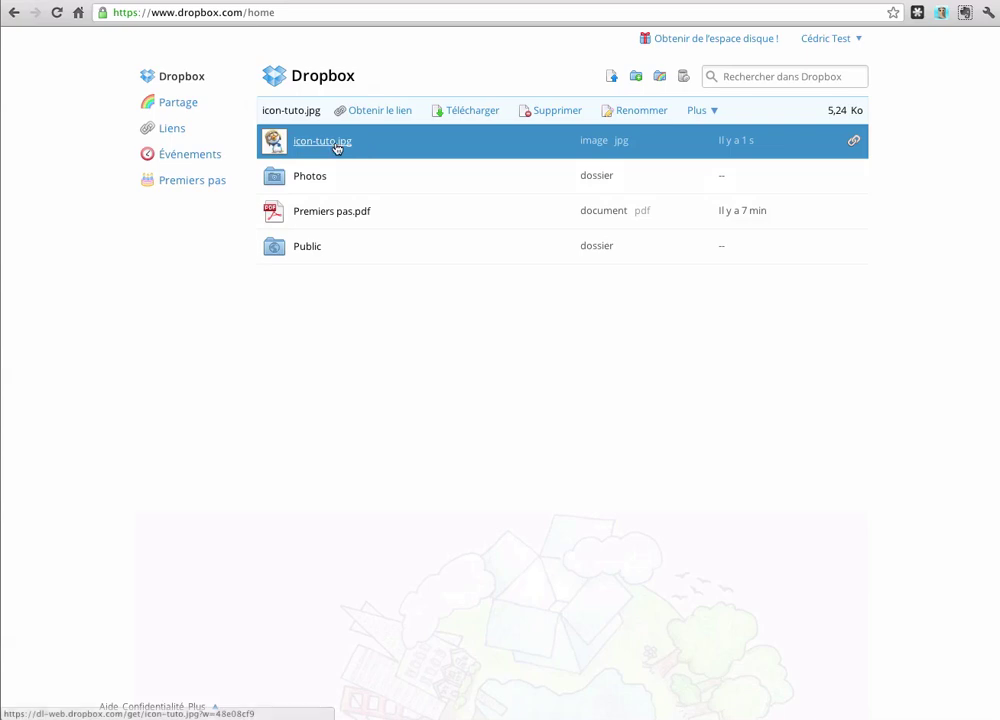
Step: Drag icon-tuto.jpg into the Public folder, confirm the move, and open Public
{"action": "left_click_drag", "start_coordinate": [337, 145], "coordinate": [290, 243]}
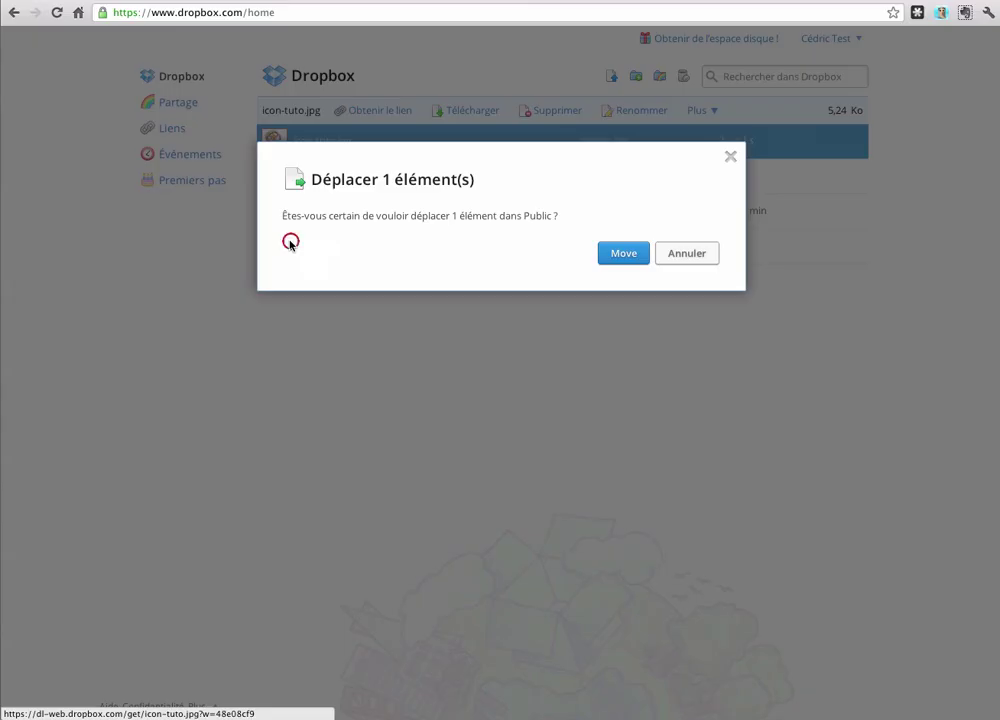
{"action": "left_click", "coordinate": [622, 255]}
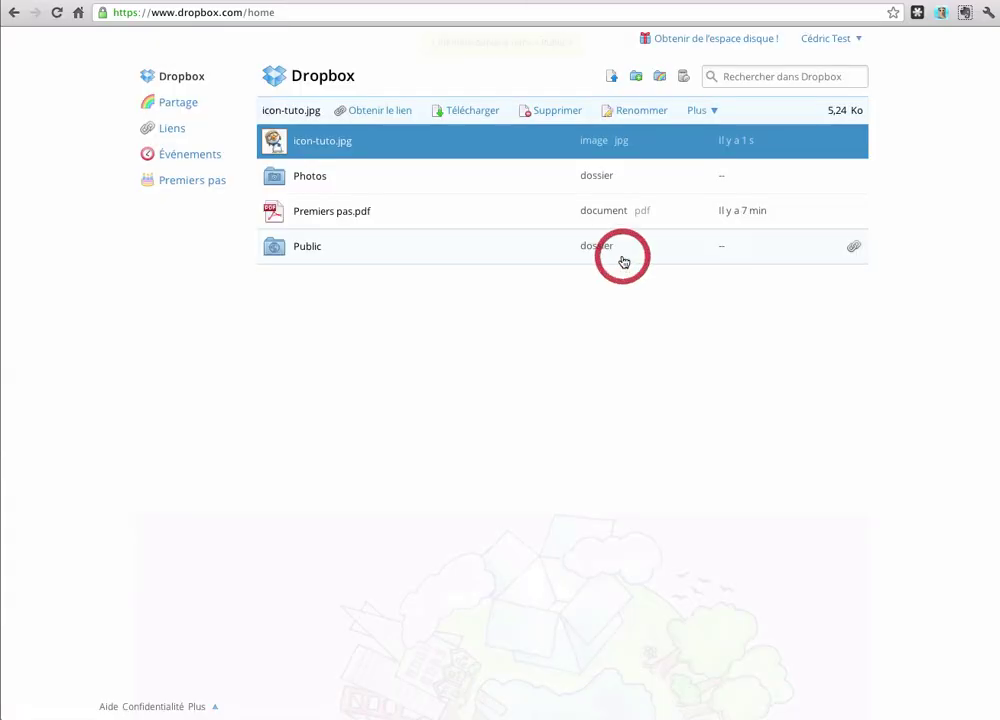
{"action": "left_click", "coordinate": [300, 210]}
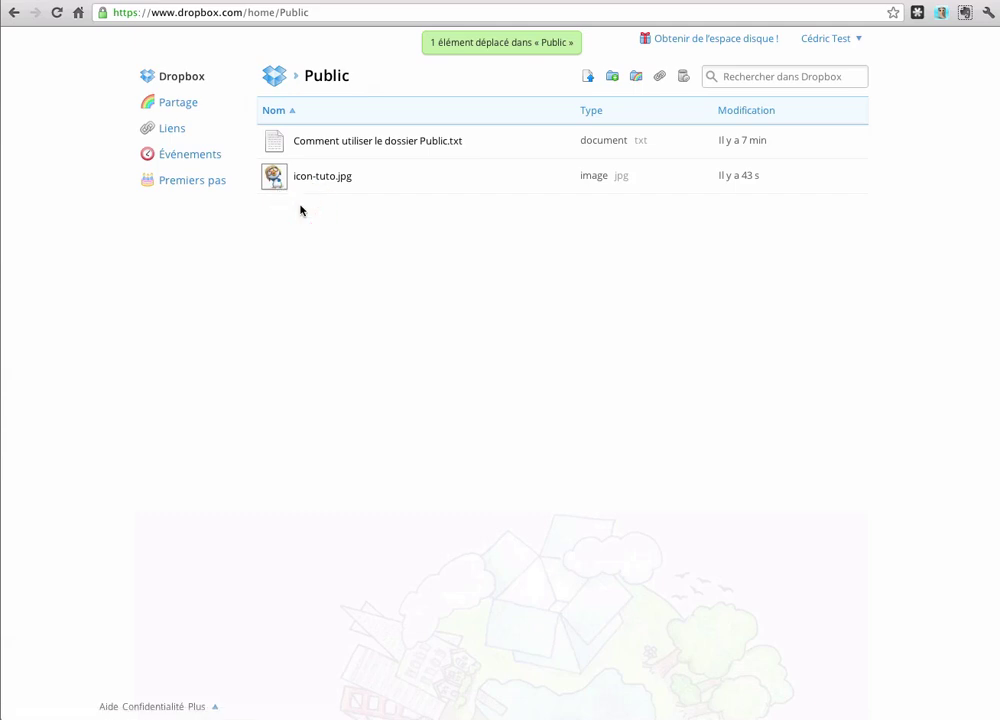
Step: View icon-tuto.jpg's public link without copying it, then go back to the top-level Dropbox list
{"action": "left_click", "coordinate": [372, 182]}
{"action": "right_click", "coordinate": [372, 182]}
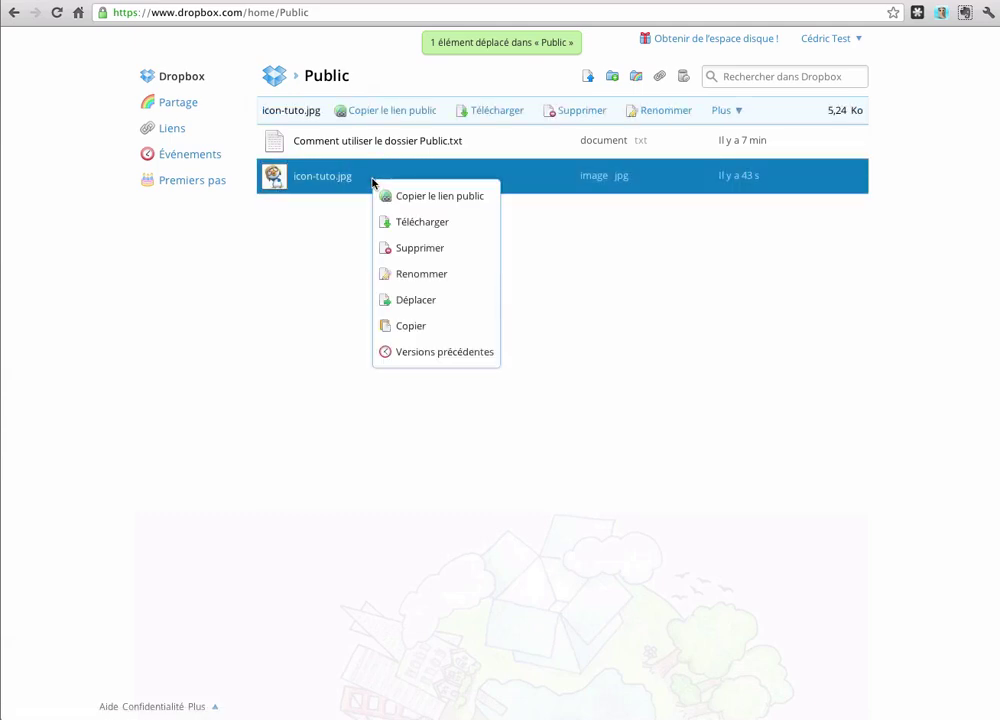
{"action": "left_click", "coordinate": [440, 196]}
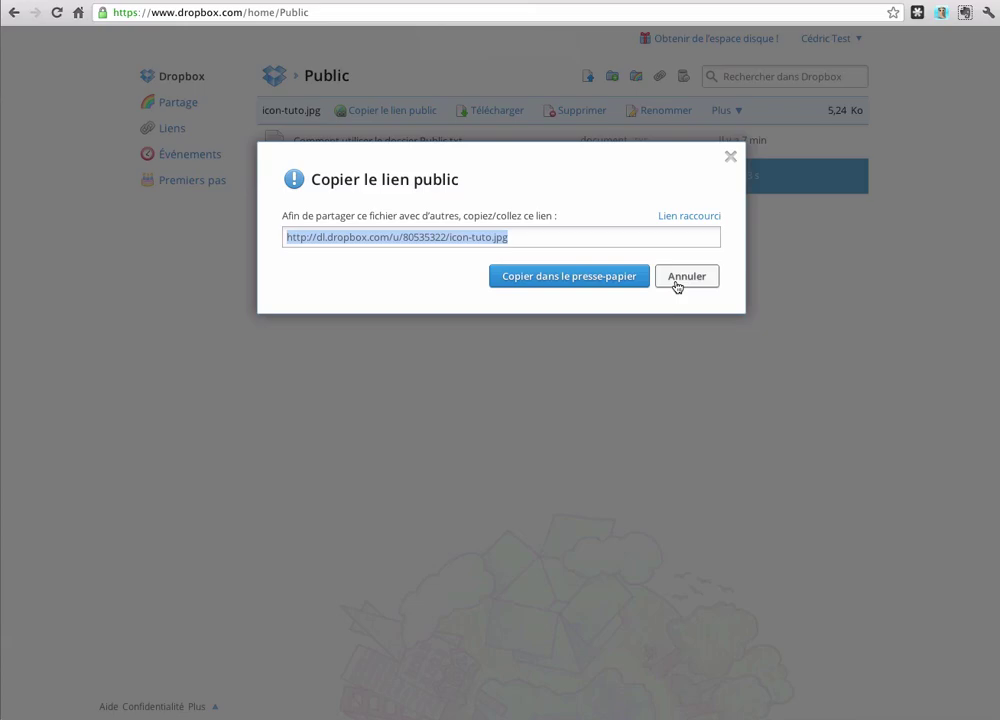
{"action": "left_click", "coordinate": [677, 285]}
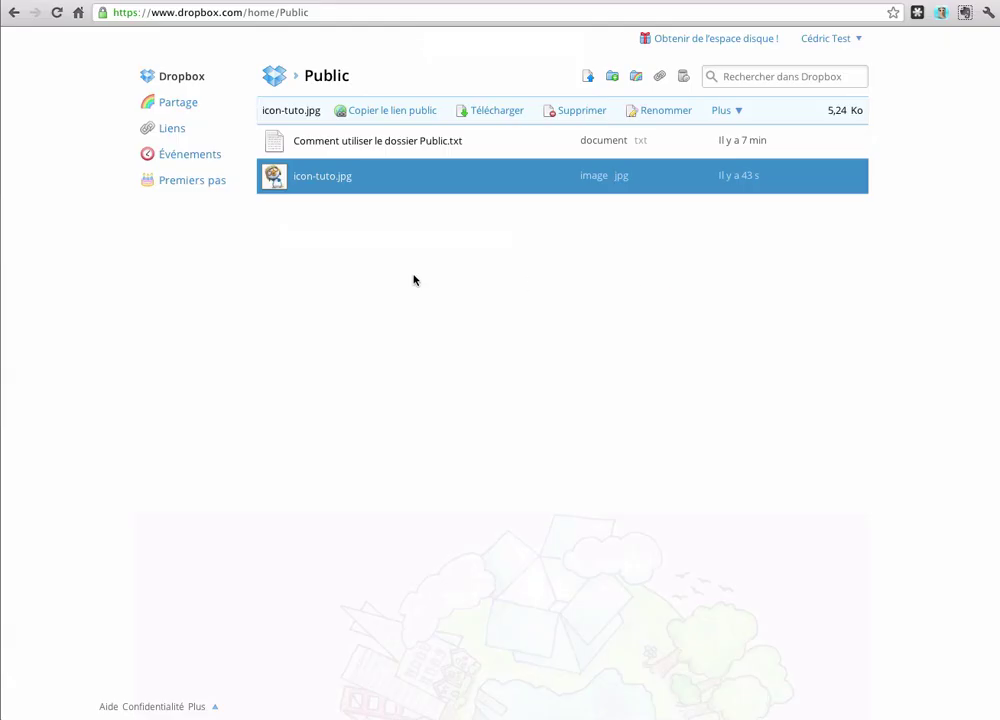
{"action": "left_click", "coordinate": [181, 77]}
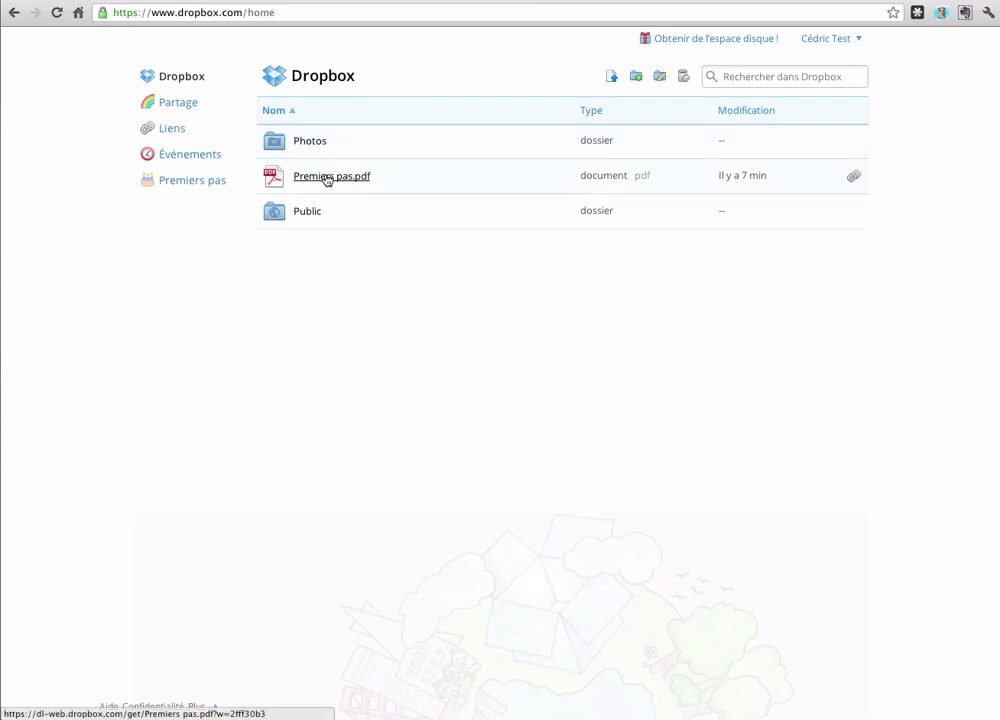
Step: Get a shareable link for Premiers pas.pdf, preview the shared PDF, and return to dropbox.com/home
{"action": "right_click", "coordinate": [396, 185]}
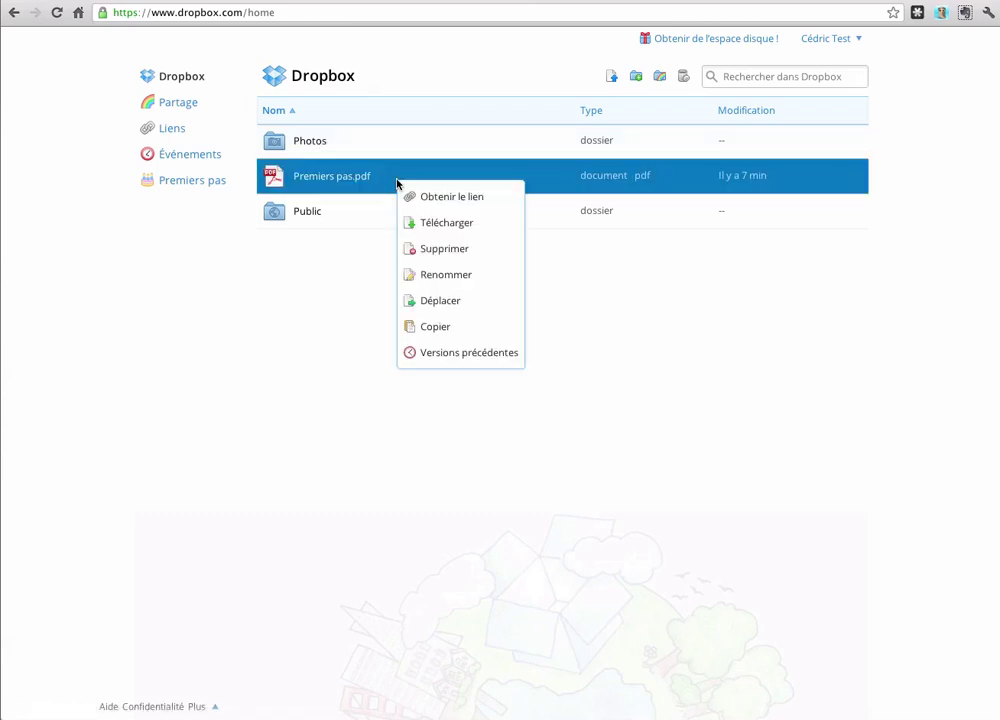
{"action": "left_click", "coordinate": [470, 206]}
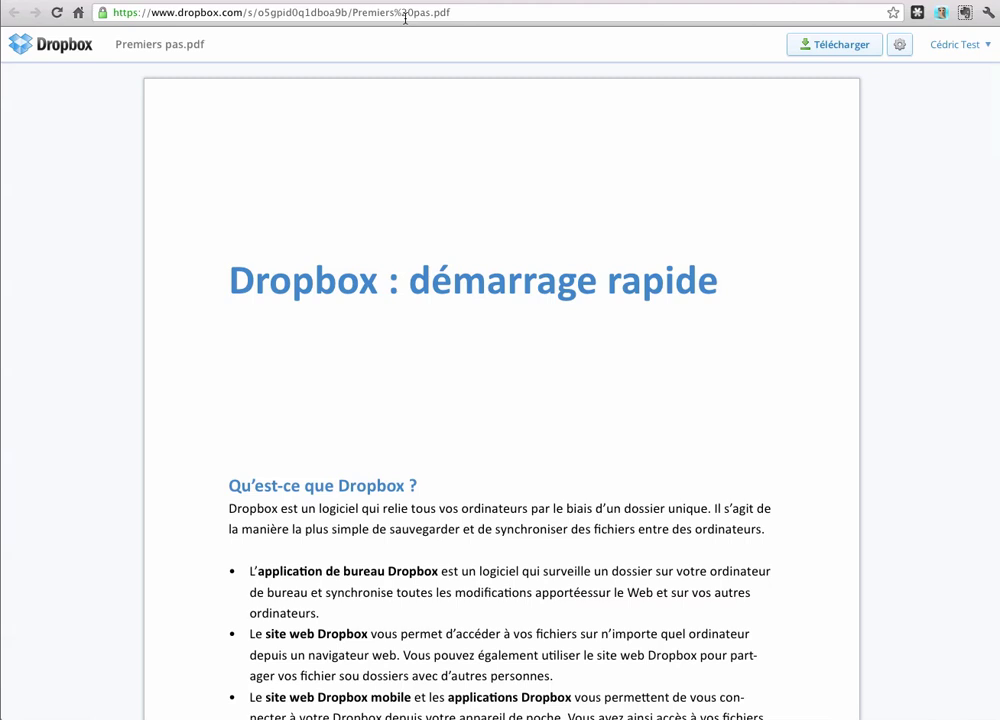
{"action": "left_click", "coordinate": [440, 2]}
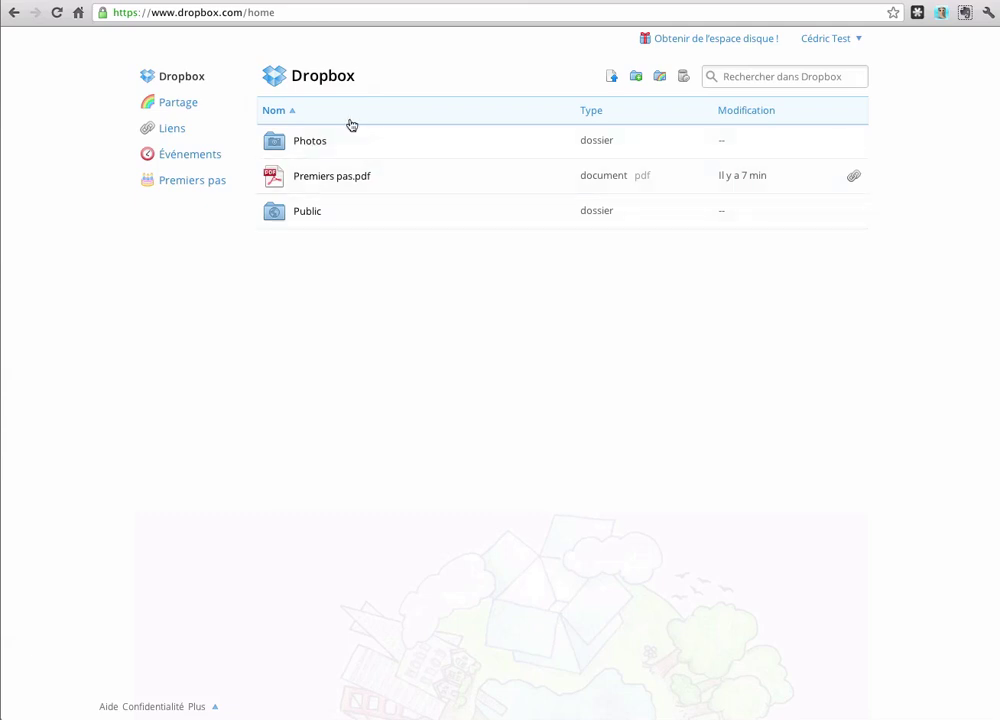
Step: Create a new folder named Test in the Dropbox home list
{"action": "left_click", "coordinate": [636, 76]}
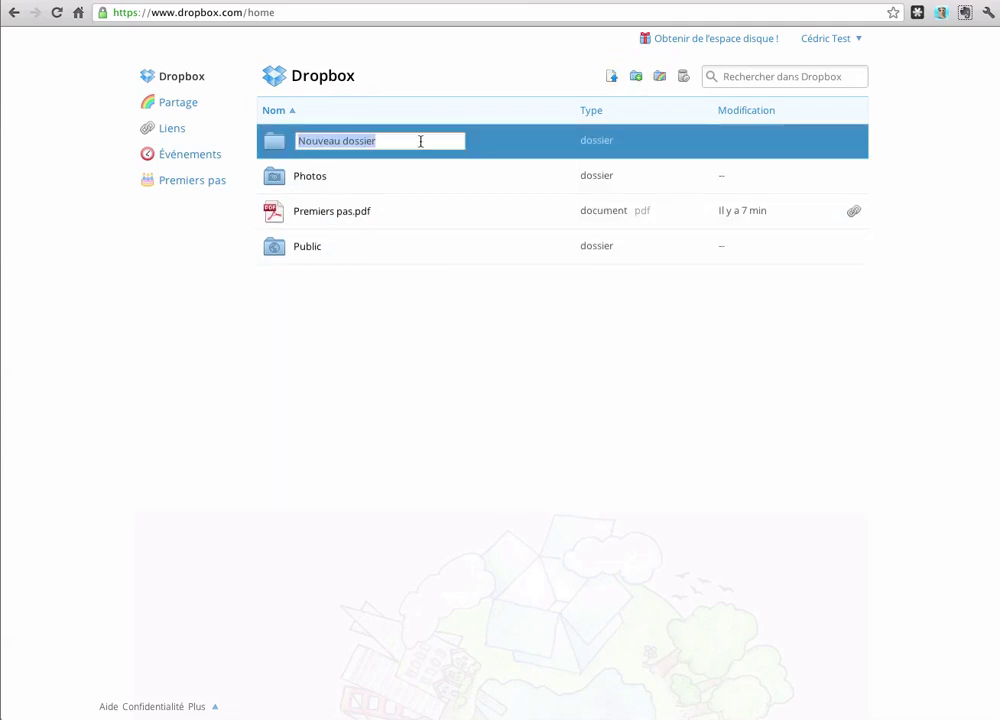
{"action": "type", "text": "Test"}
{"action": "key", "text": "Return"}
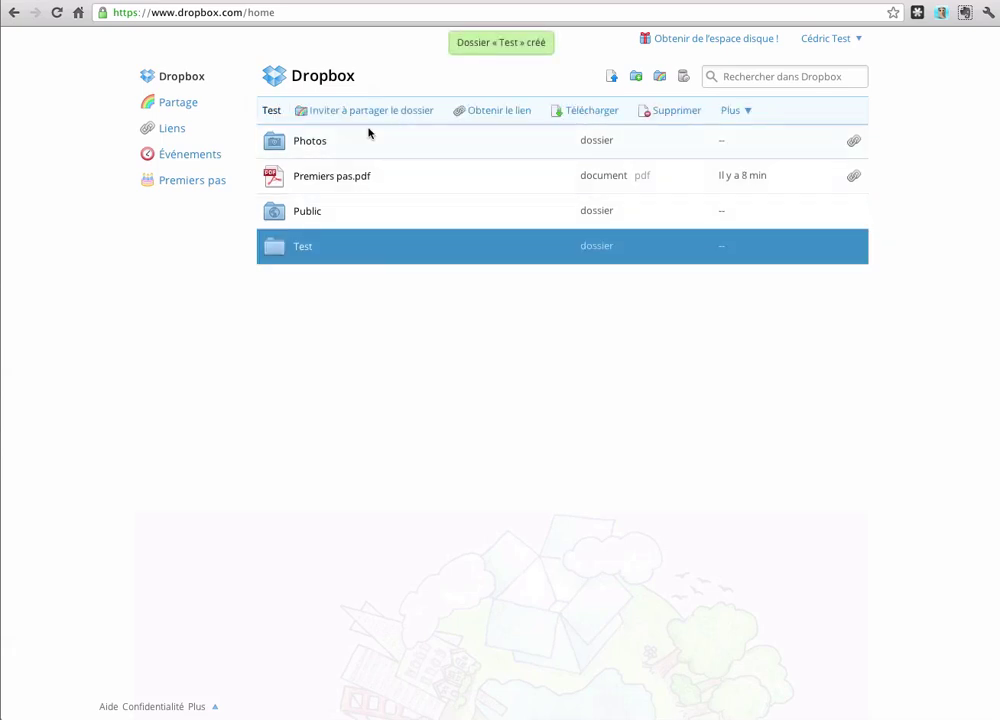
Step: Start inviting people to share Test and send the required verification e-mail
{"action": "left_click", "coordinate": [355, 112]}
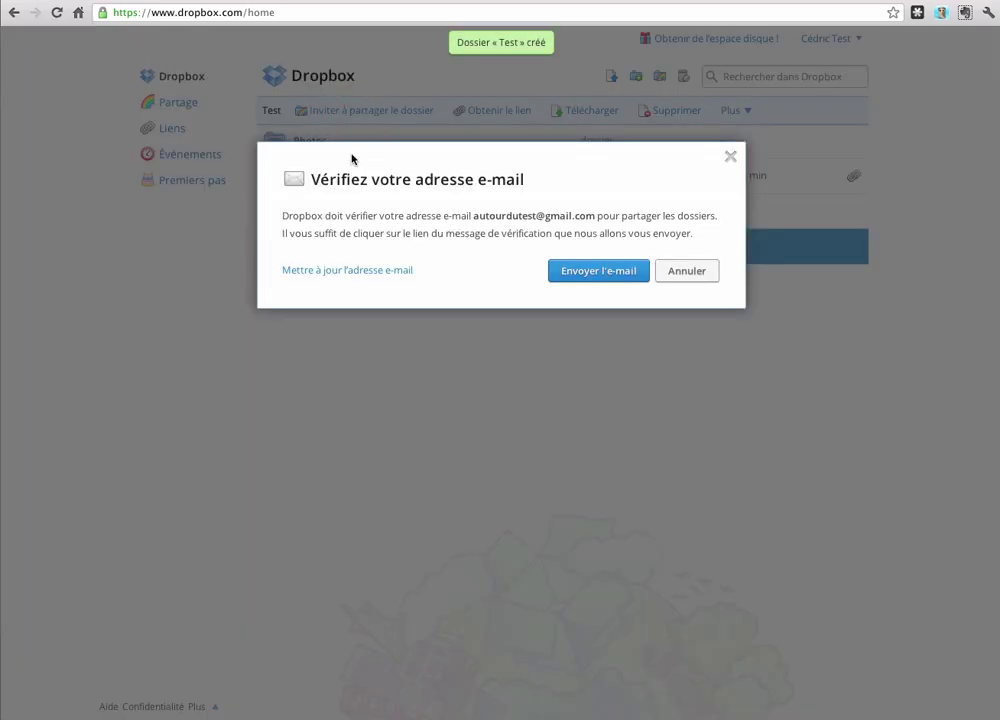
{"action": "left_click", "coordinate": [584, 272]}
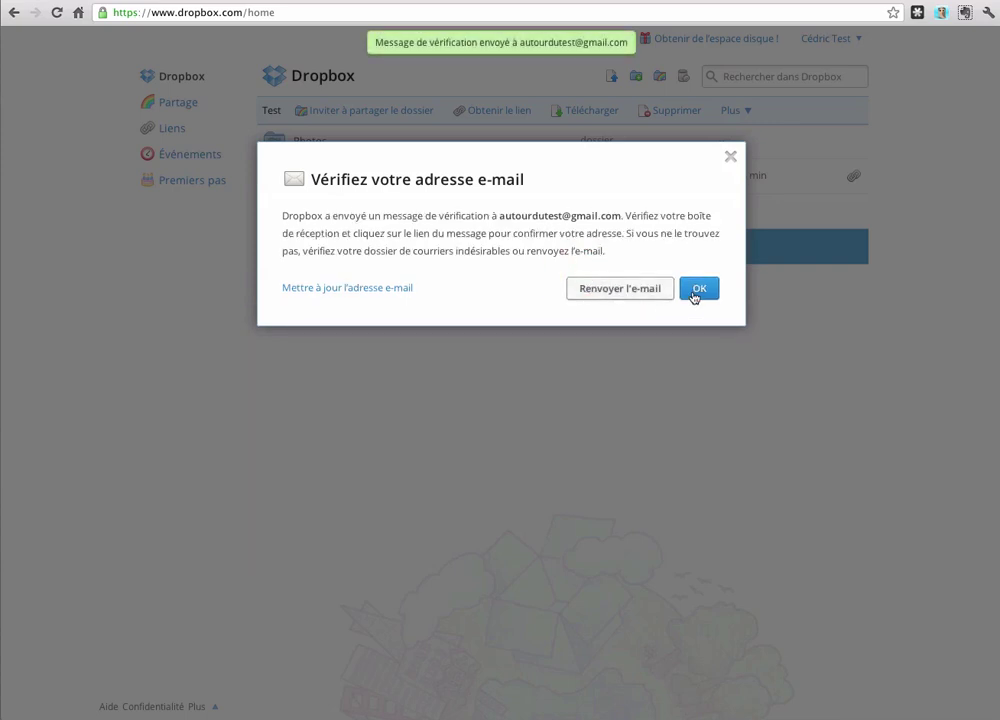
{"action": "left_click", "coordinate": [695, 291]}
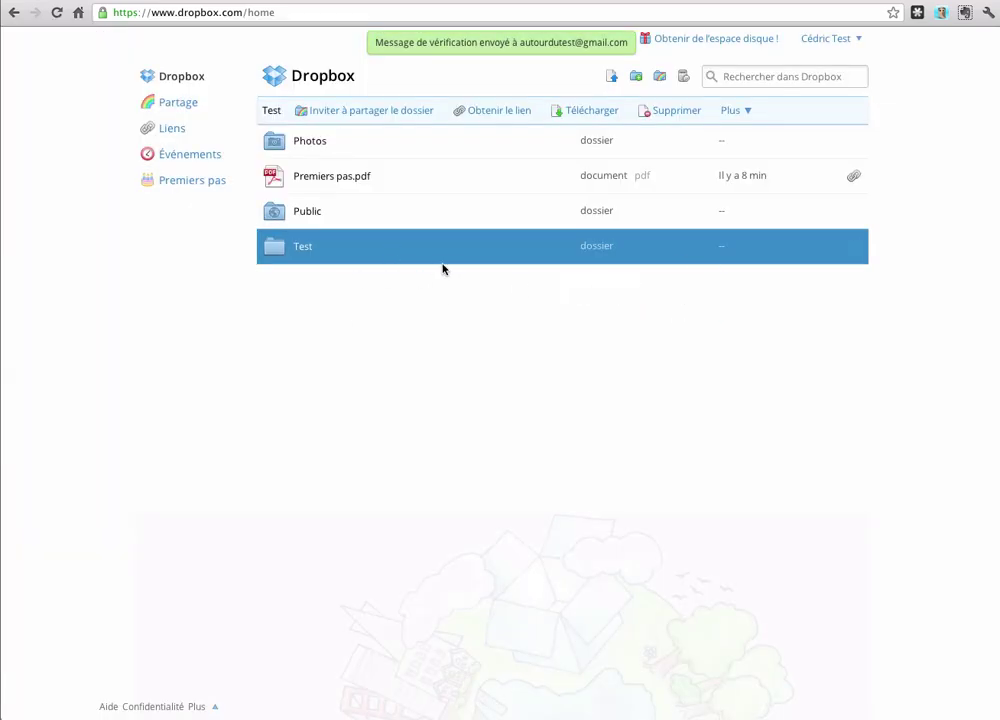
Step: In the Gmail inbox, open 'Please verify your email address' and follow its verification link
{"action": "left_click", "coordinate": [304, 1]}
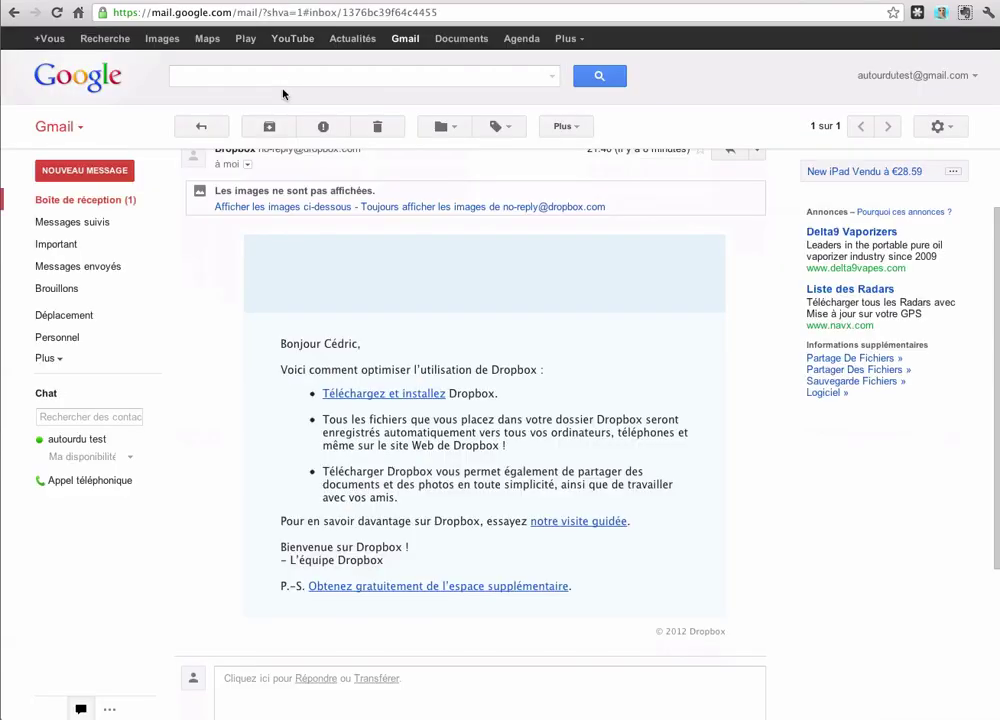
{"action": "left_click", "coordinate": [99, 197]}
{"action": "left_click", "coordinate": [272, 213]}
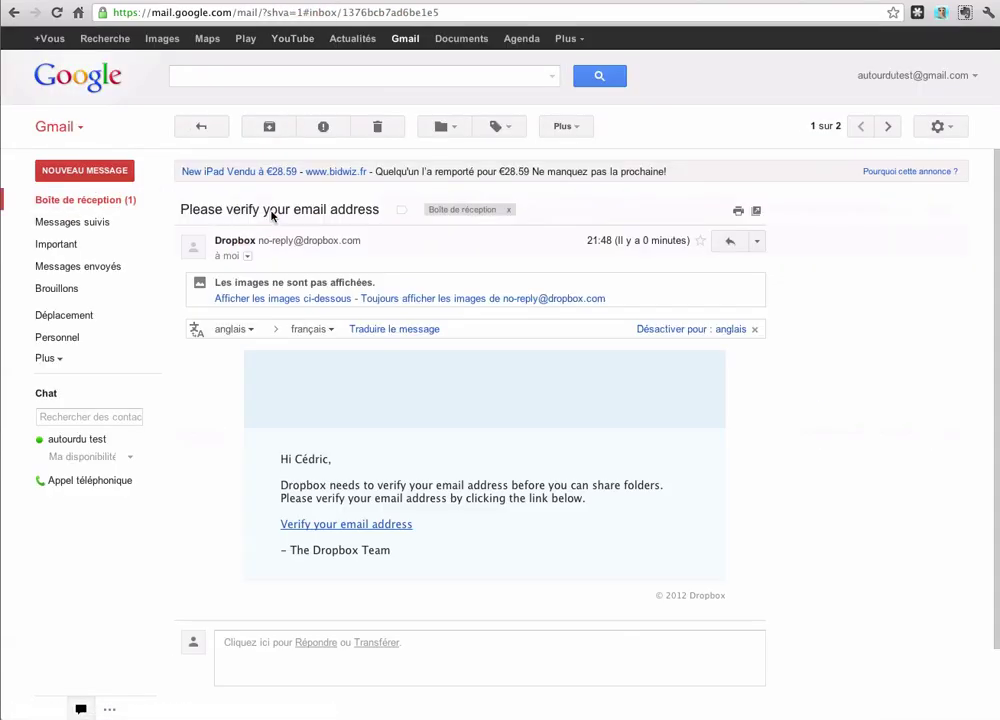
{"action": "scroll", "coordinate": [265, 430], "scroll_direction": "down", "scroll_amount": 1}
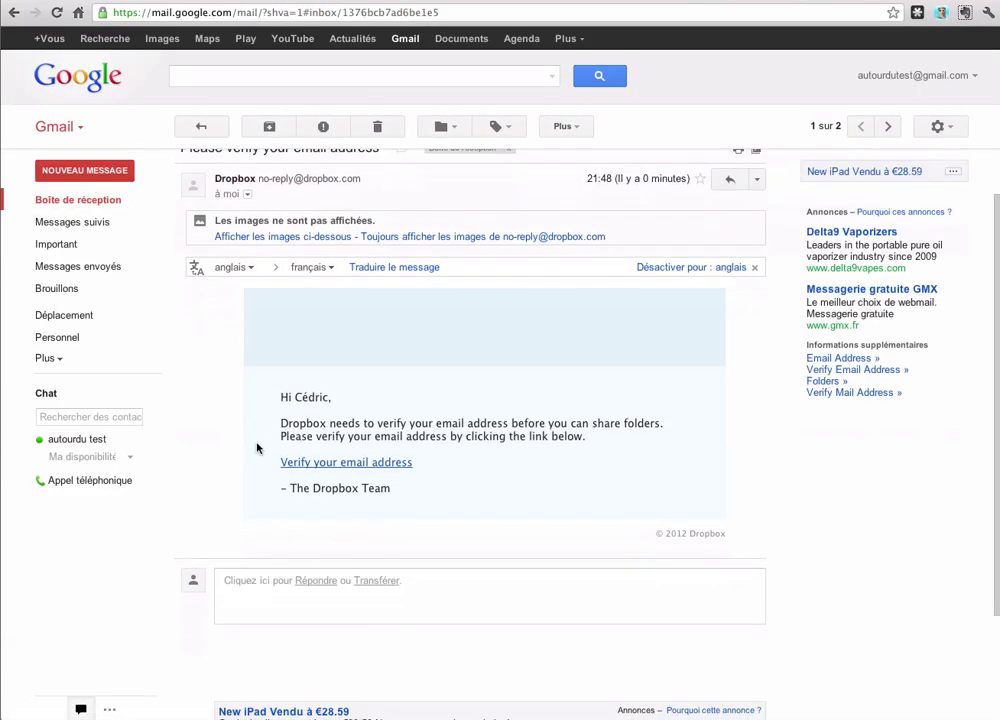
{"action": "left_click", "coordinate": [356, 467]}
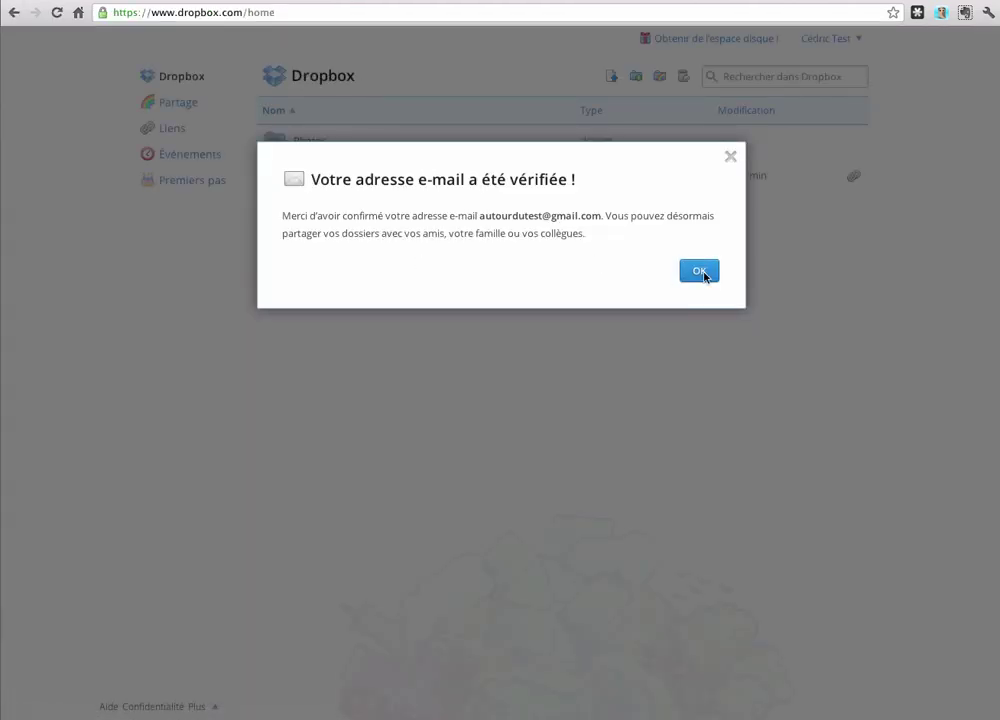
Step: Dismiss the e-mail-verified notice, review Test's sharing invitation form, and cancel without sharing
{"action": "left_click", "coordinate": [703, 273]}
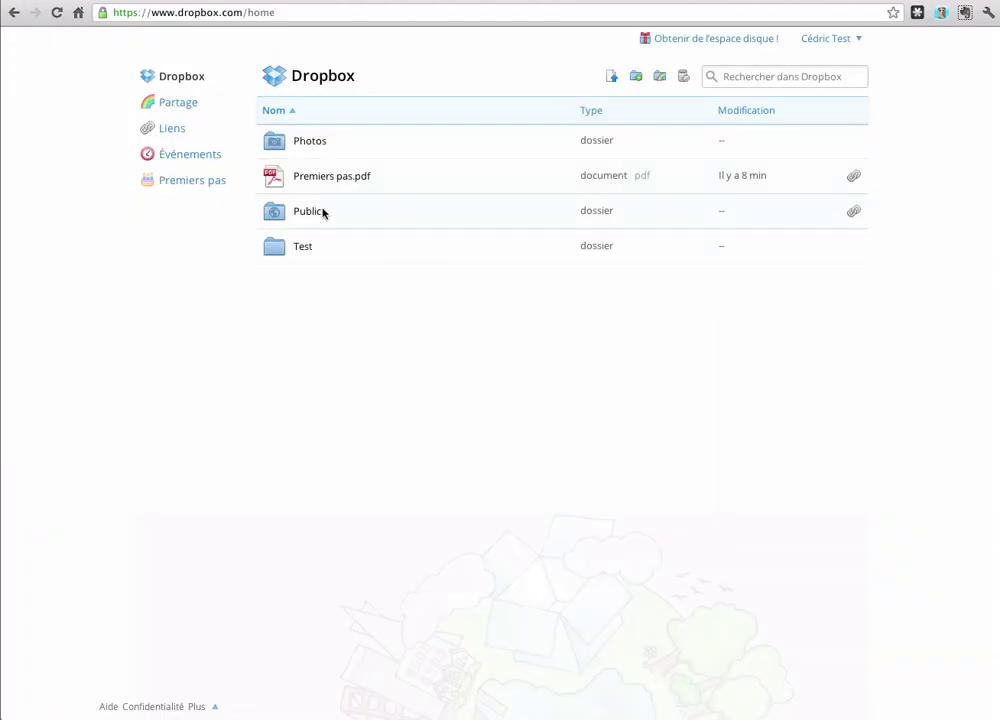
{"action": "right_click", "coordinate": [330, 249]}
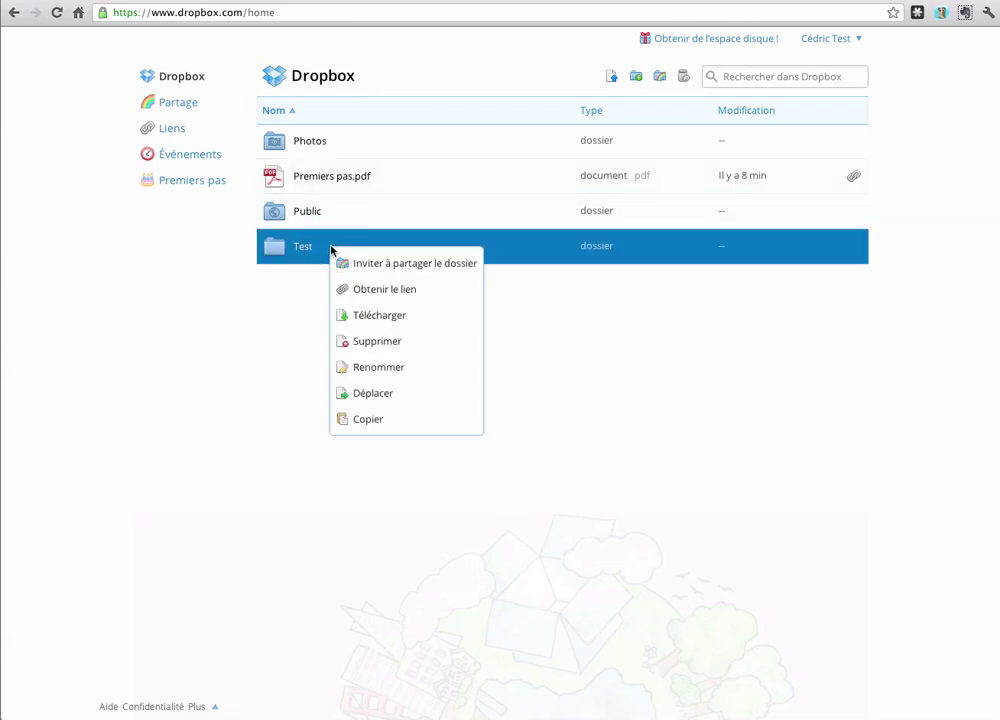
{"action": "left_click", "coordinate": [398, 266]}
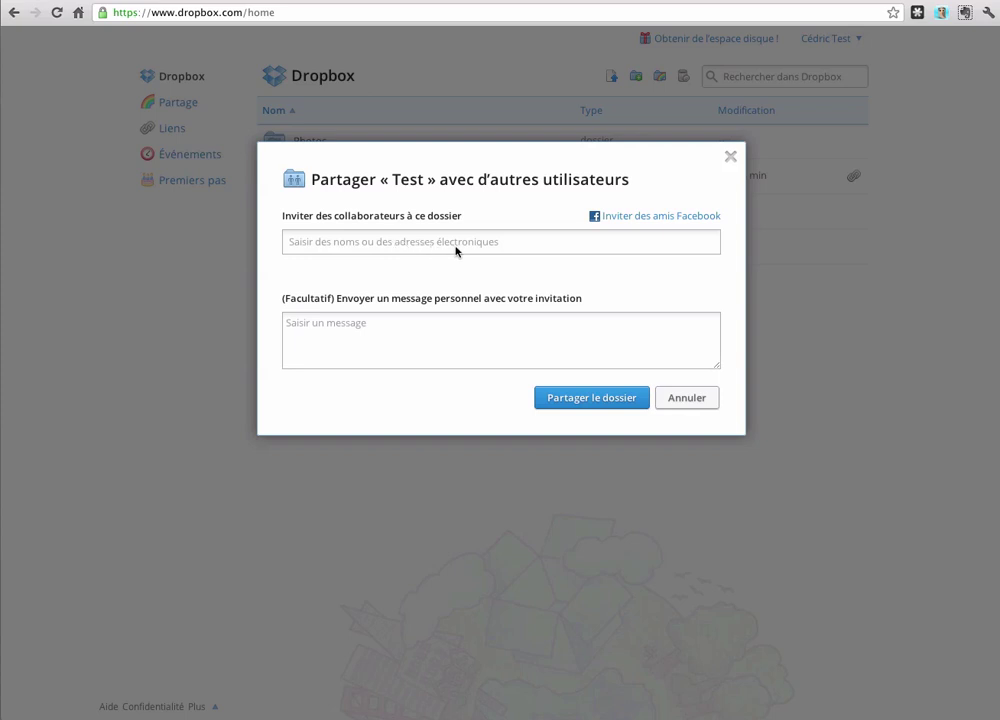
{"action": "left_click", "coordinate": [700, 400]}
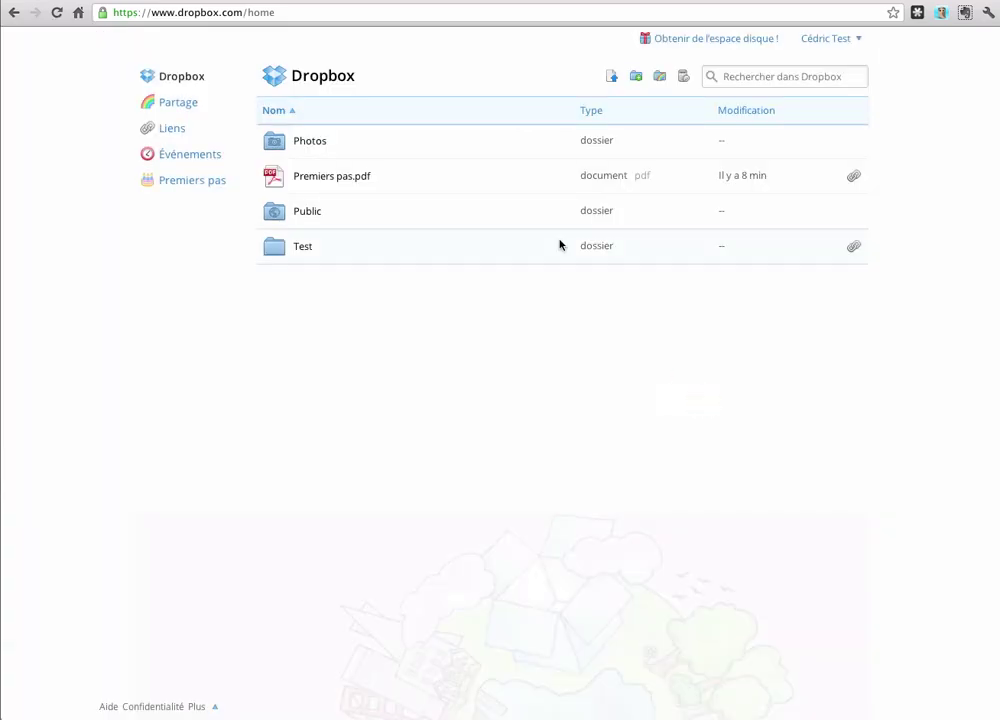
{"action": "right_click", "coordinate": [330, 250]}
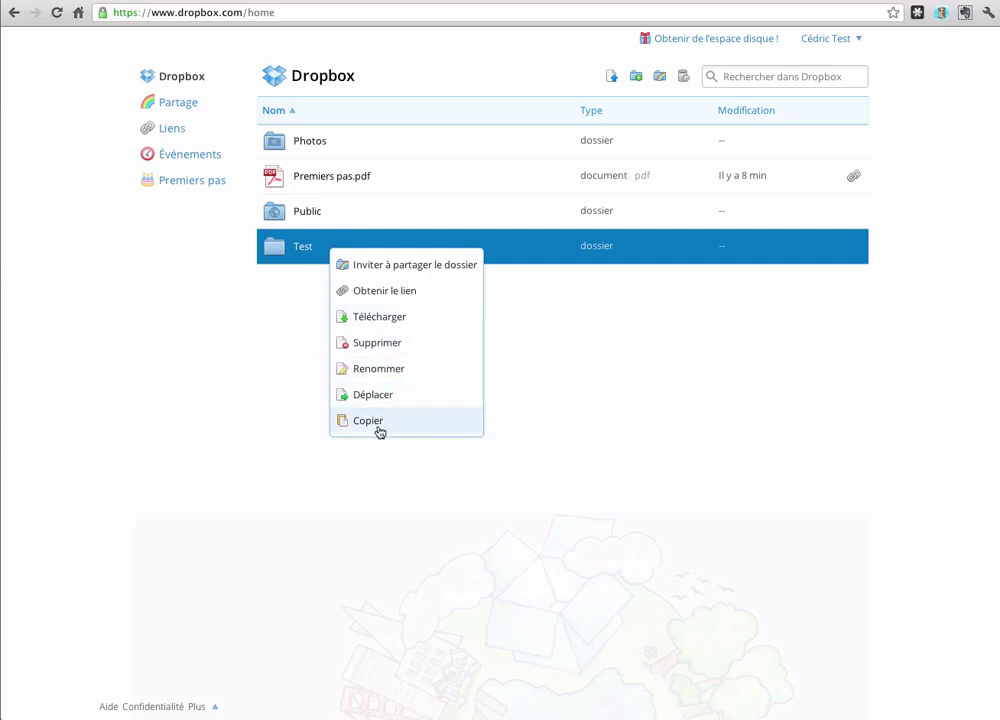
{"action": "left_click", "coordinate": [660, 332]}
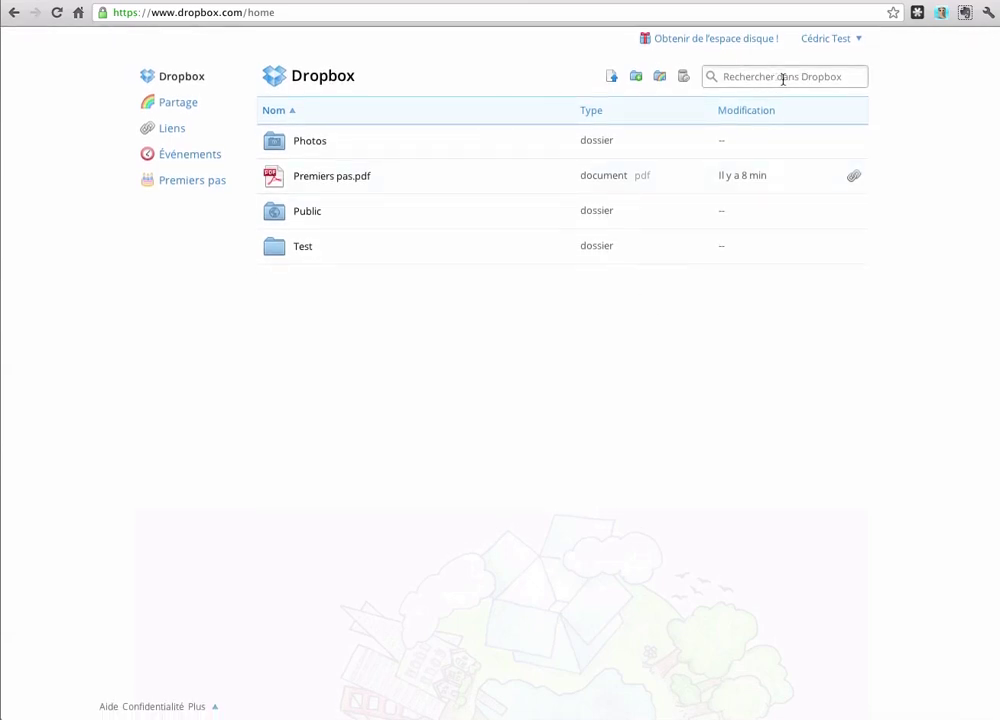
Step: Search Dropbox for 'icon' to find icon-tuto.jpg in /Public, then view the Partage page
{"action": "left_click", "coordinate": [770, 76]}
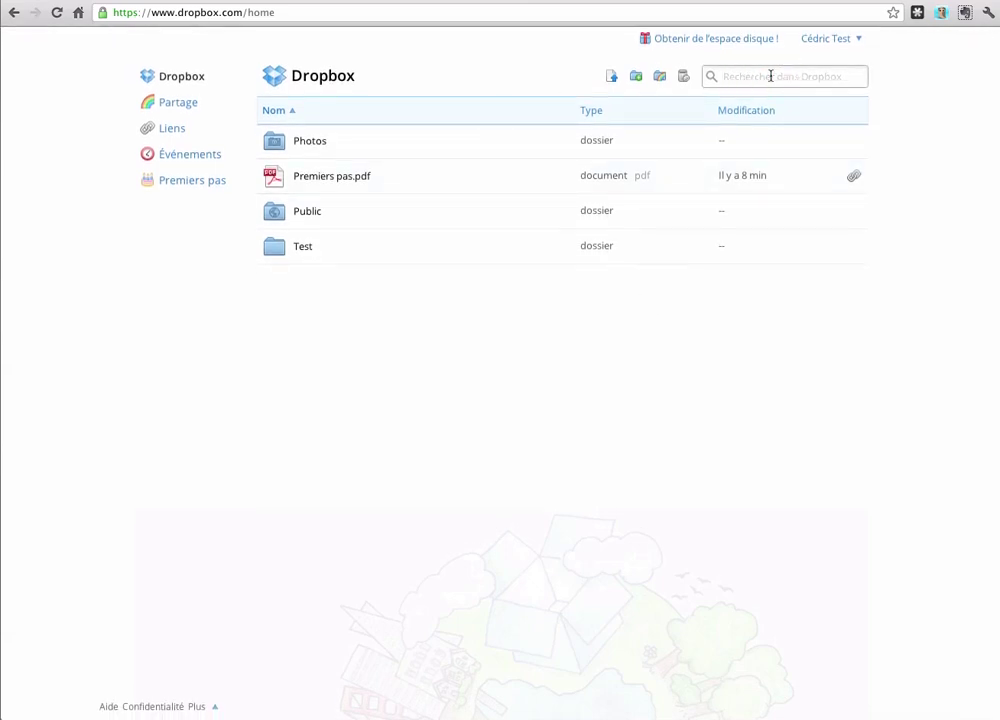
{"action": "type", "text": "icon"}
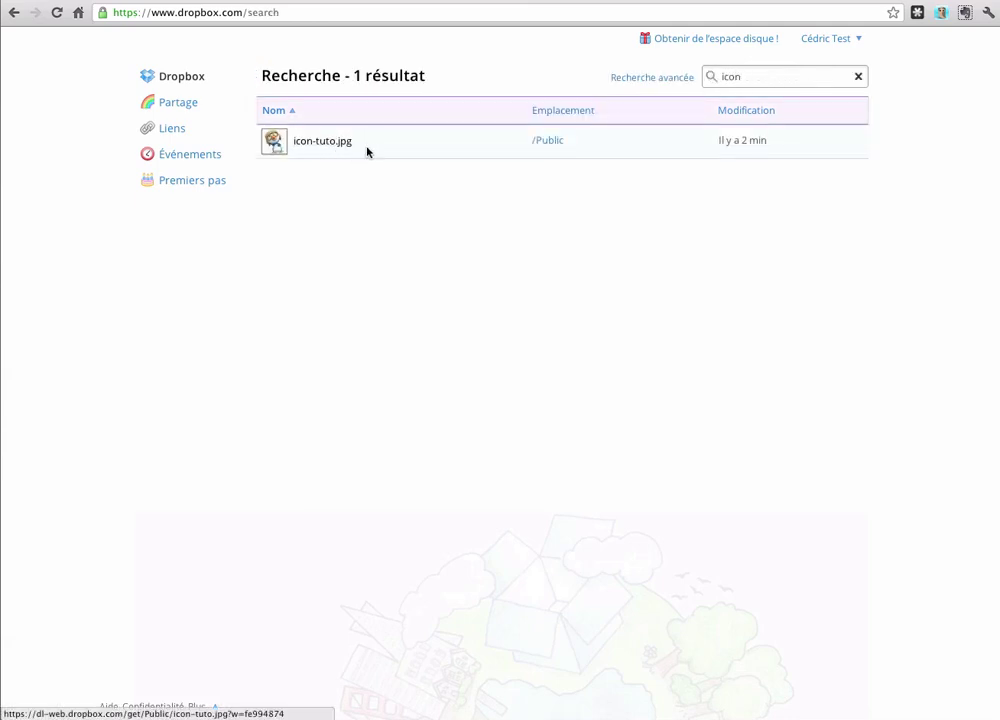
{"action": "left_click", "coordinate": [172, 104]}
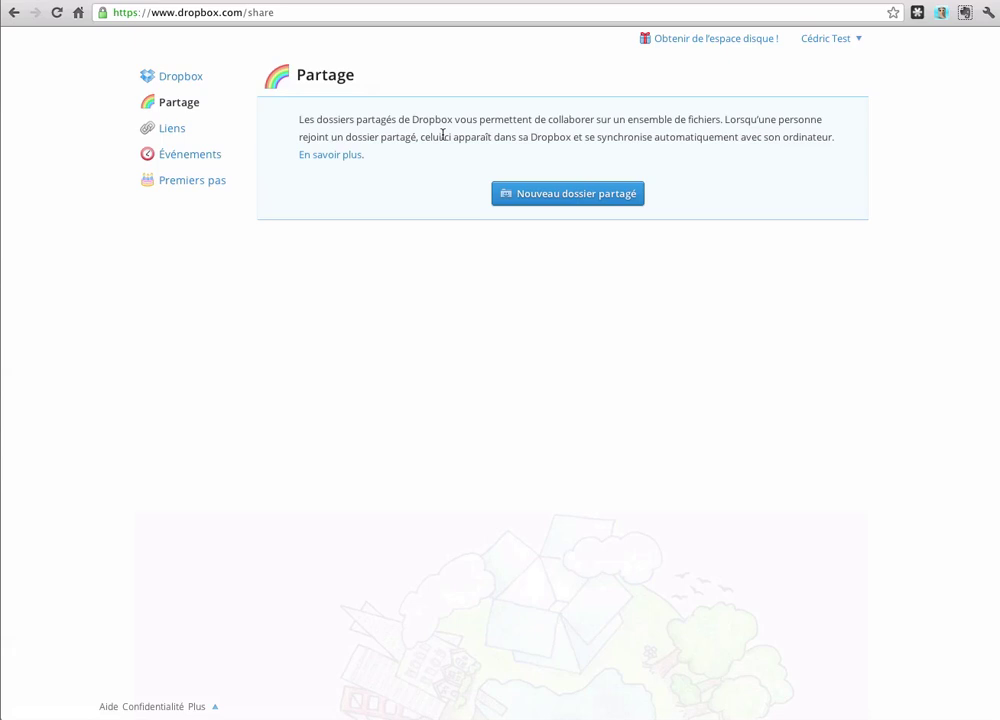
Step: Browse the Liens and Événements pages, then go back to the Dropbox home list
{"action": "left_click", "coordinate": [173, 130]}
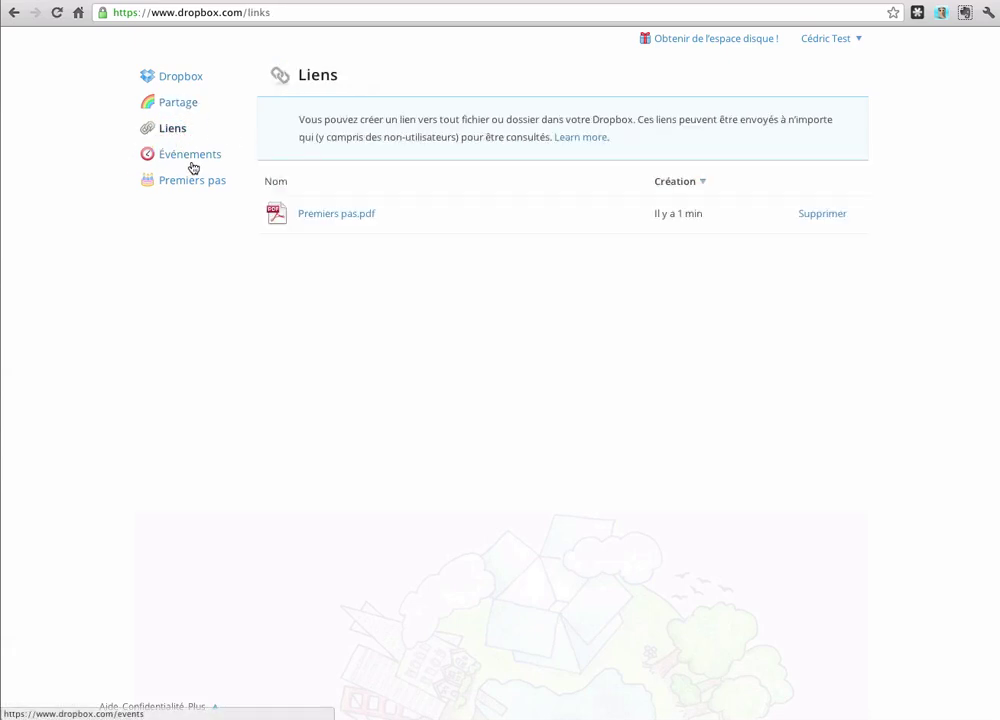
{"action": "left_click", "coordinate": [196, 157]}
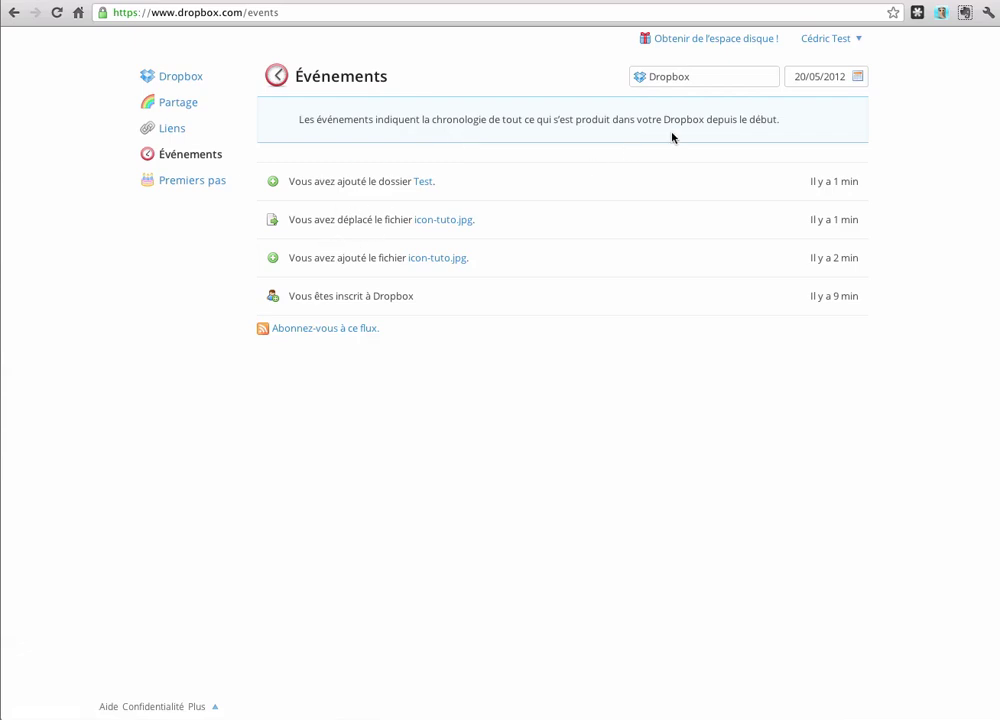
{"action": "left_click", "coordinate": [186, 76]}
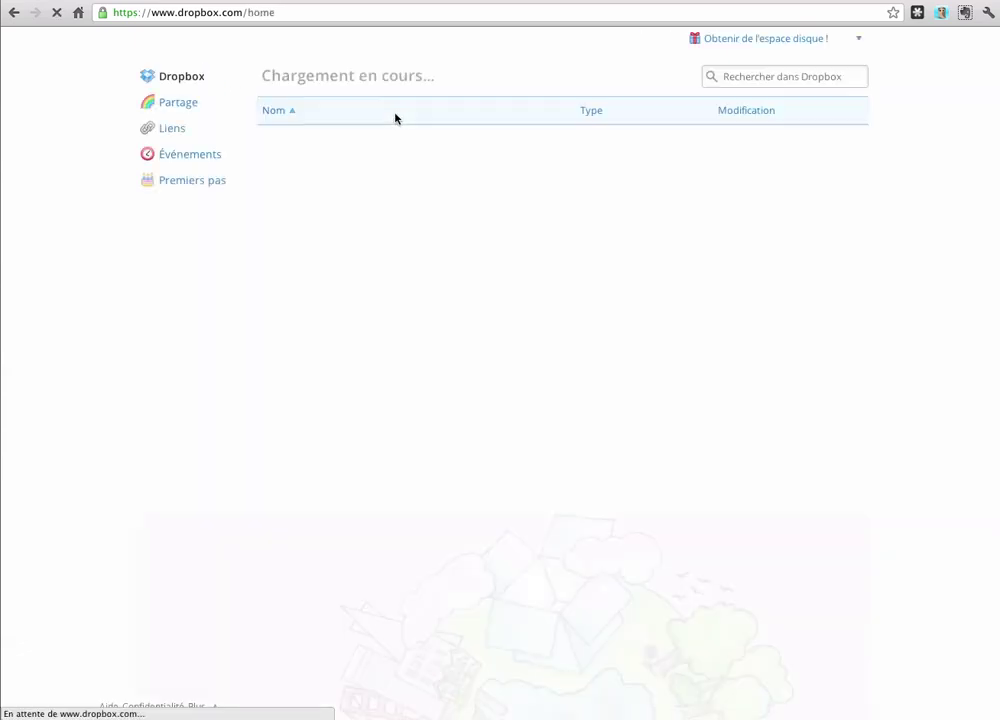